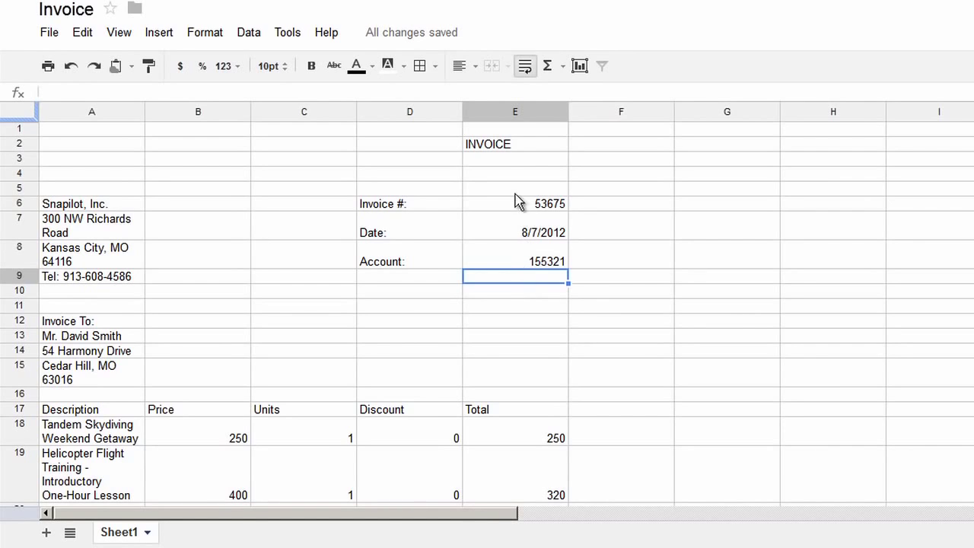
Step: Format the INVOICE title in cell E2 with a 24pt font size and gray text
{"action": "left_click", "coordinate": [527, 150]}
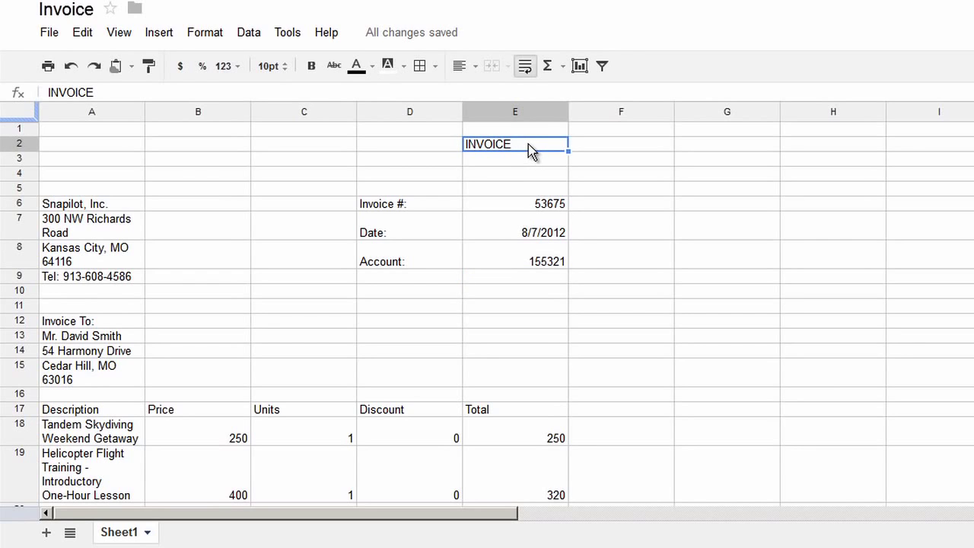
{"action": "left_click", "coordinate": [286, 74]}
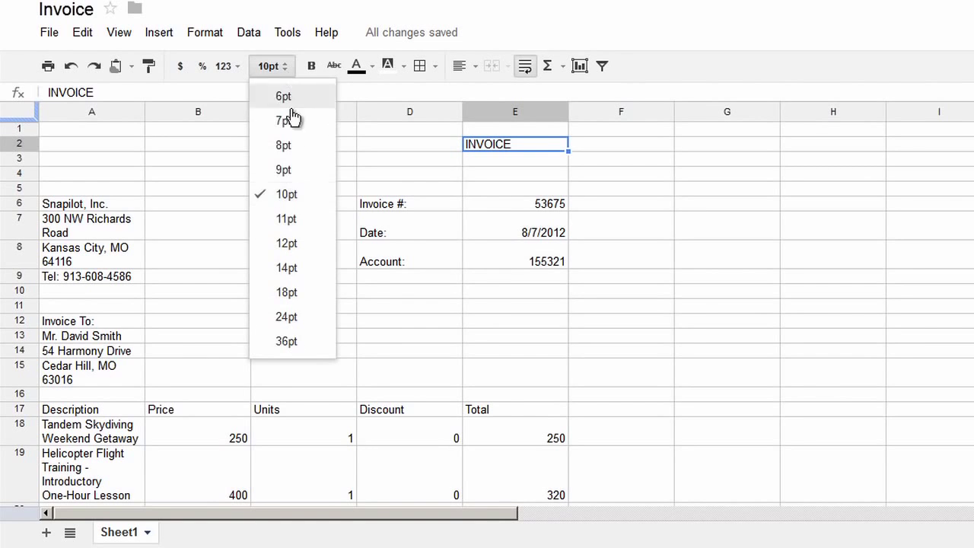
{"action": "left_click", "coordinate": [292, 318]}
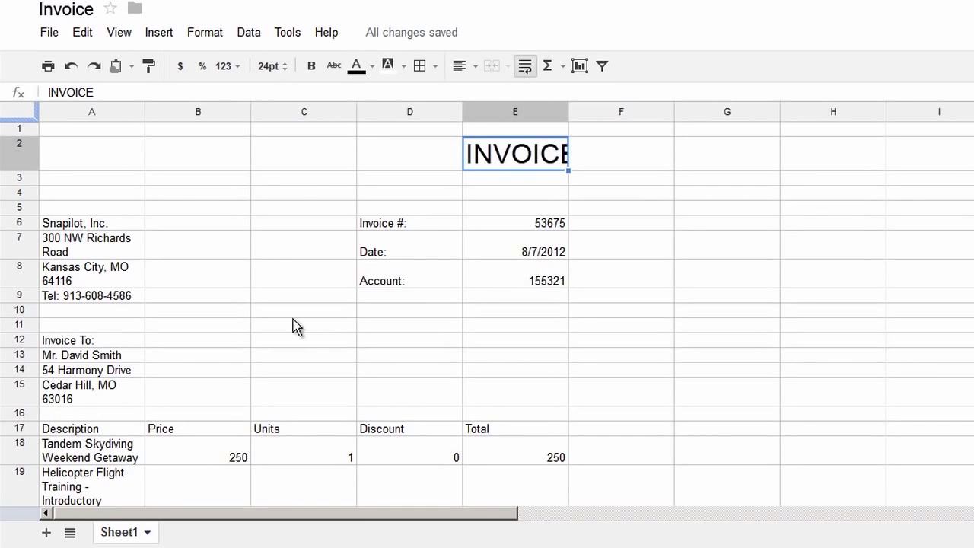
{"action": "left_click", "coordinate": [373, 72]}
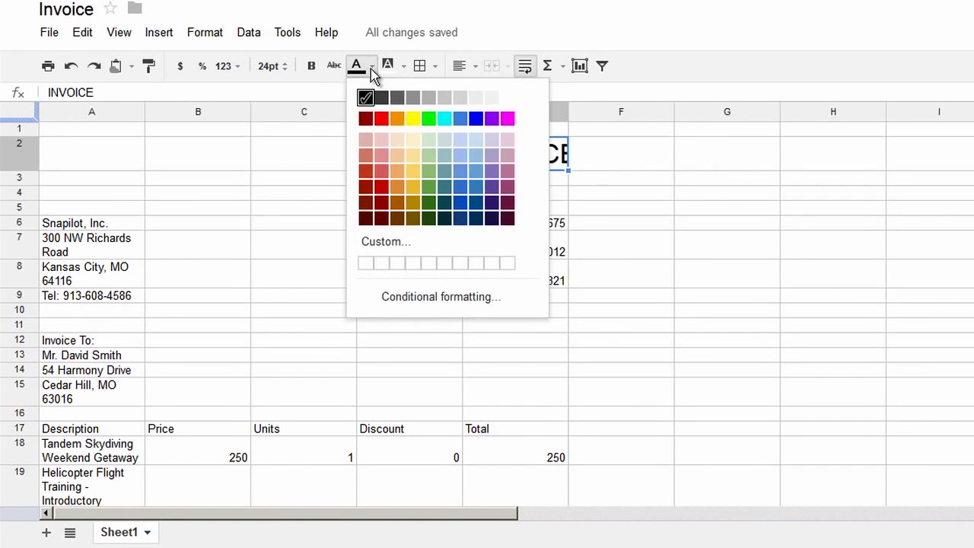
{"action": "left_click", "coordinate": [430, 106]}
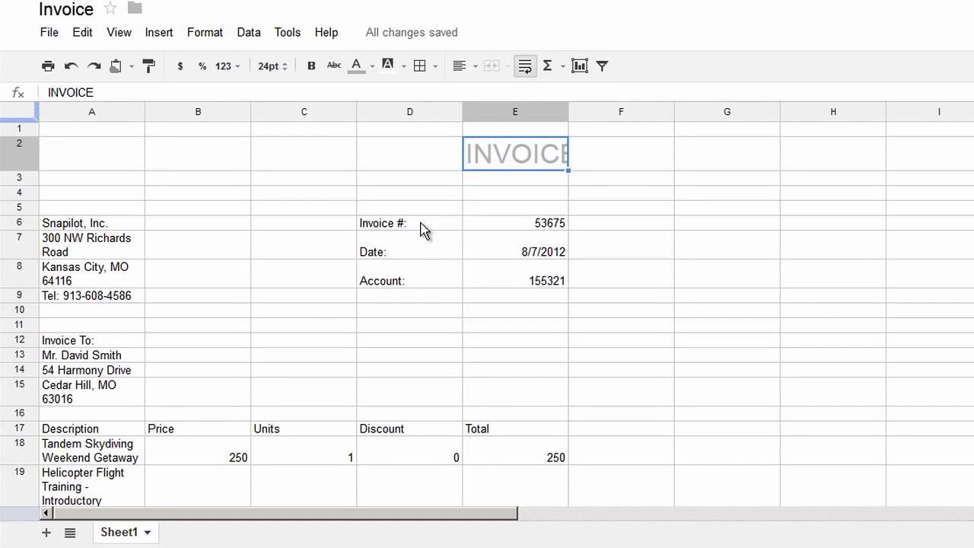
Step: Make the Invoice #, Date and Account labels in D6:D8 bold
{"action": "left_click_drag", "start_coordinate": [424, 231], "coordinate": [429, 283]}
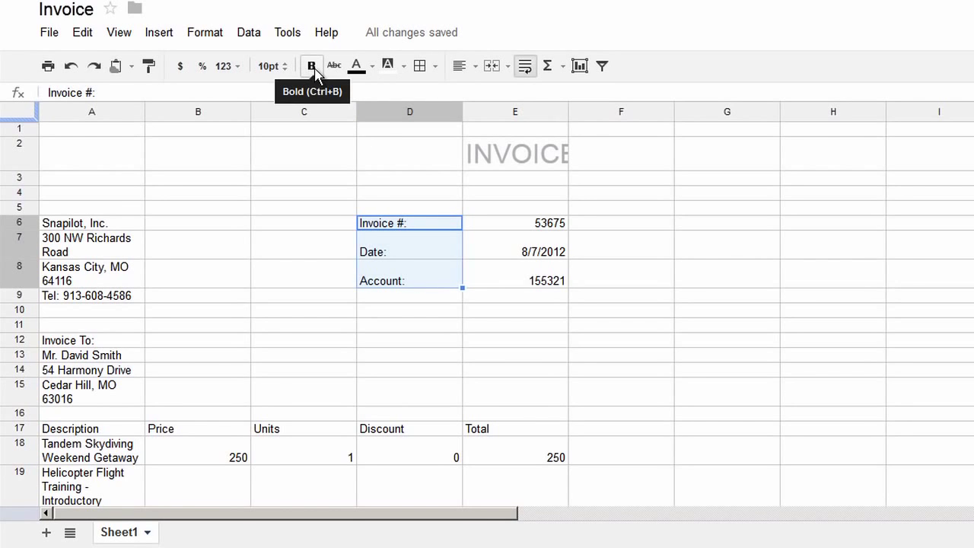
{"action": "left_click", "coordinate": [312, 67]}
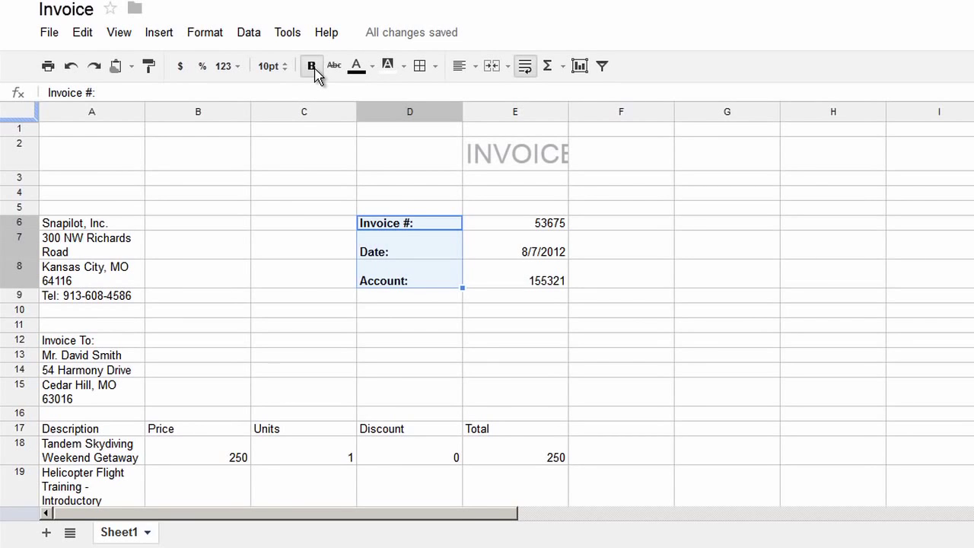
Step: Make the company name in cell A6 bold and color its text dark blue
{"action": "left_click", "coordinate": [112, 223]}
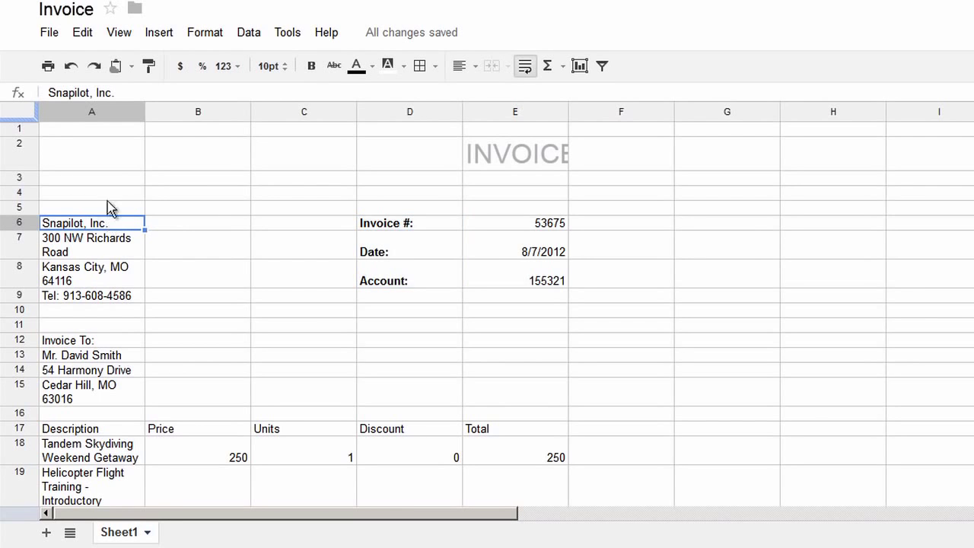
{"action": "left_click", "coordinate": [312, 67]}
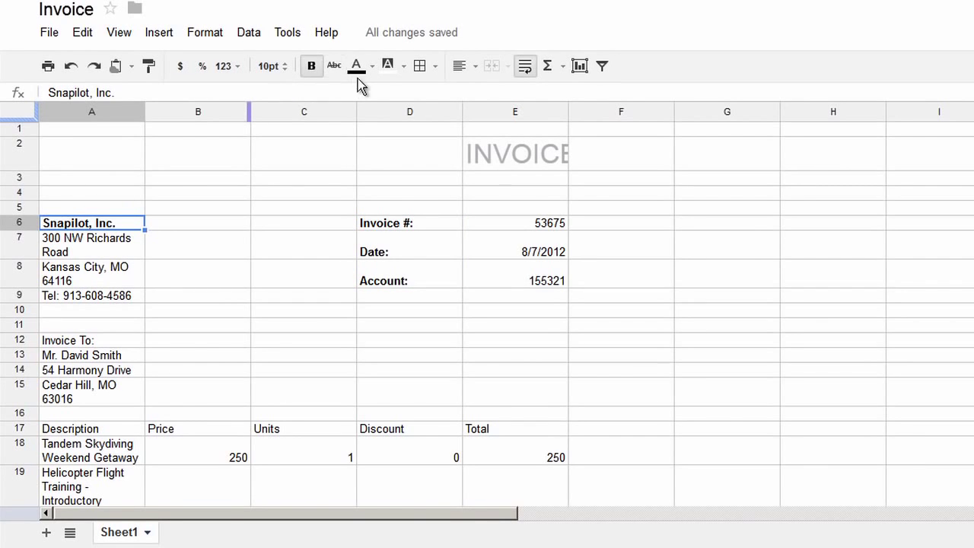
{"action": "left_click", "coordinate": [375, 68]}
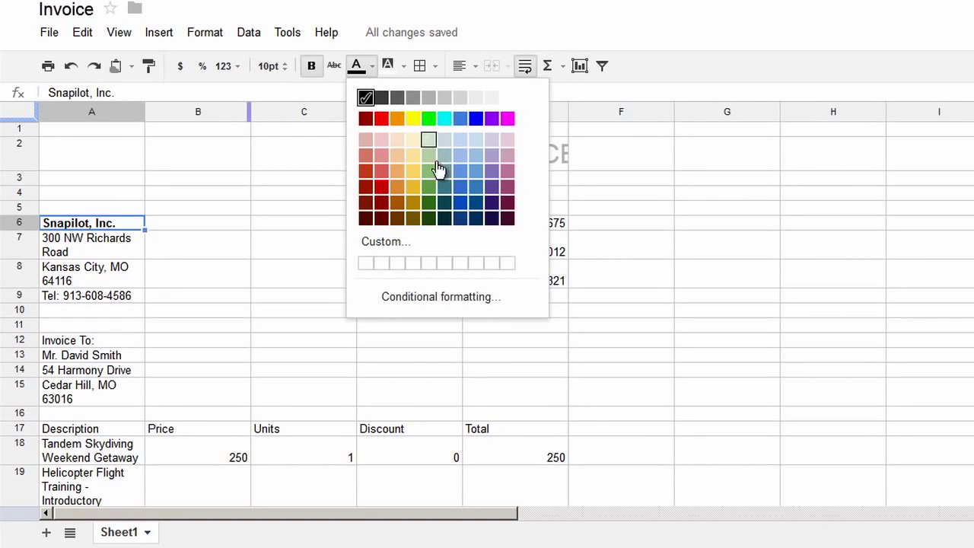
{"action": "left_click", "coordinate": [461, 218]}
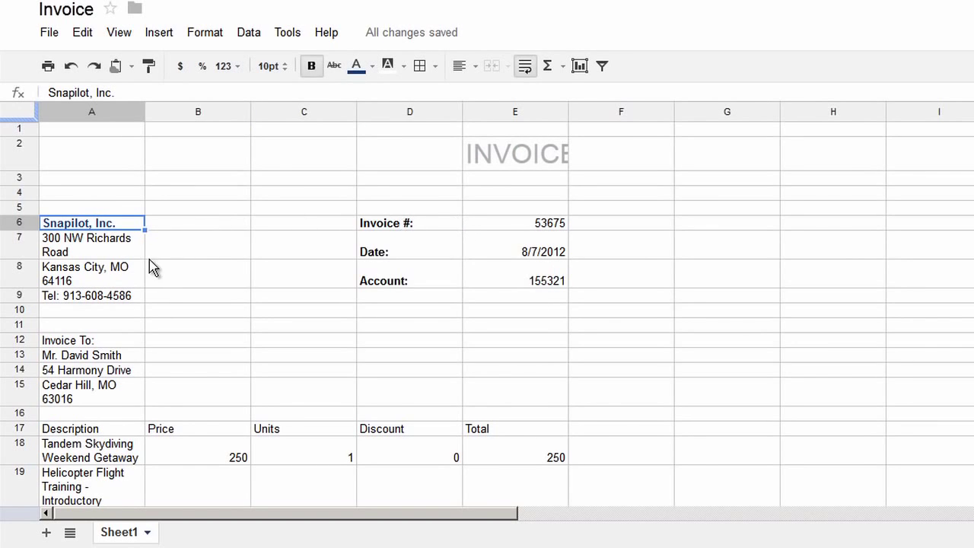
Step: Make the "Invoice To:" label in A12 and the whole header row 17 bold
{"action": "left_click", "coordinate": [110, 343]}
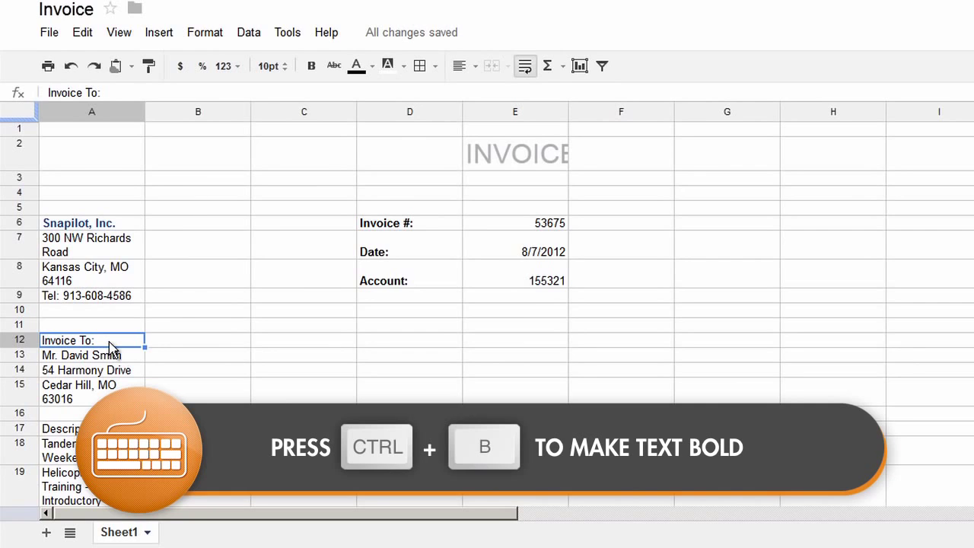
{"action": "key", "text": "ctrl+b"}
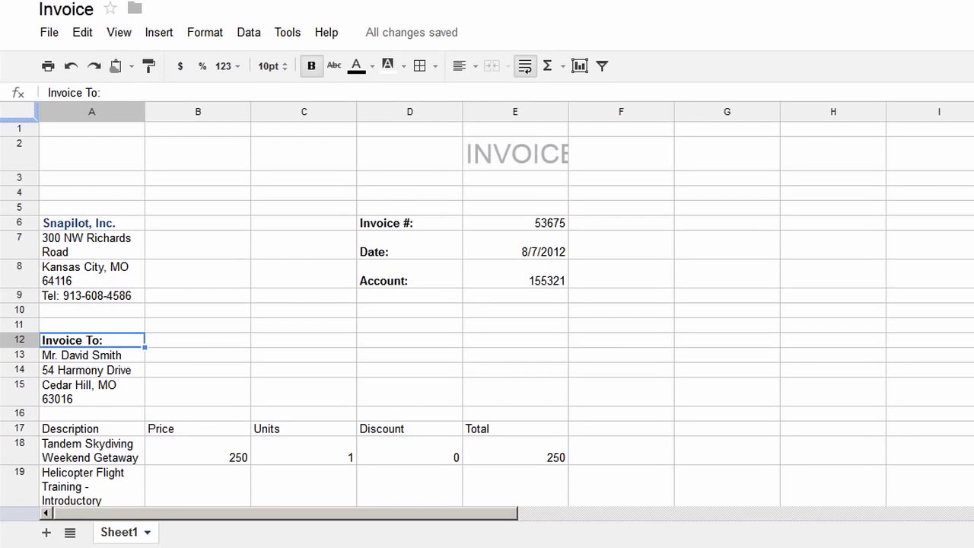
{"action": "scroll", "coordinate": [487, 316], "scroll_direction": "down", "scroll_amount": 8}
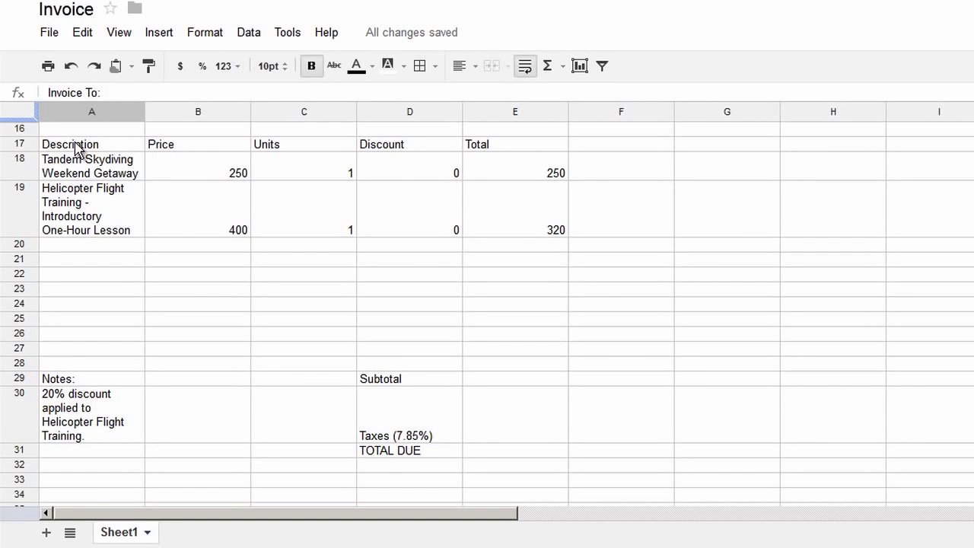
{"action": "left_click", "coordinate": [20, 145]}
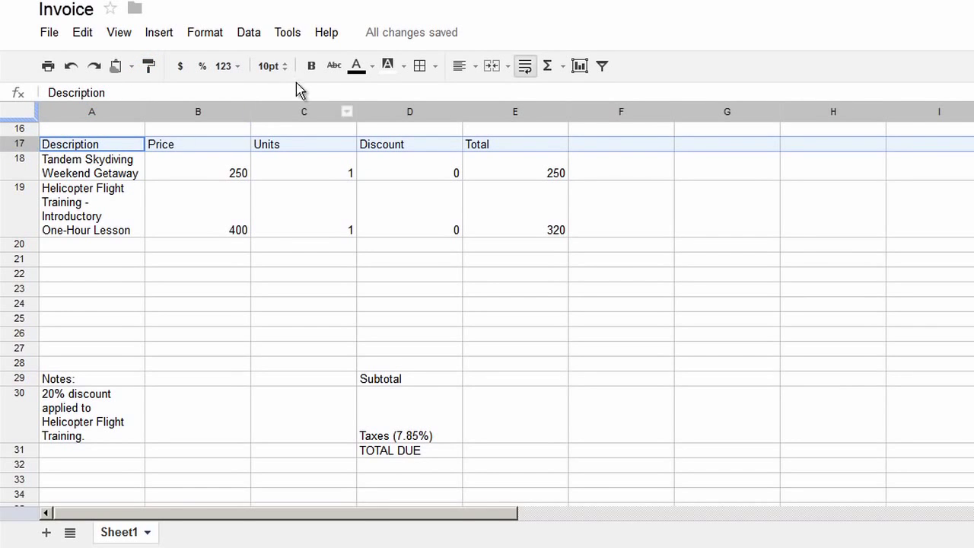
{"action": "left_click", "coordinate": [316, 69]}
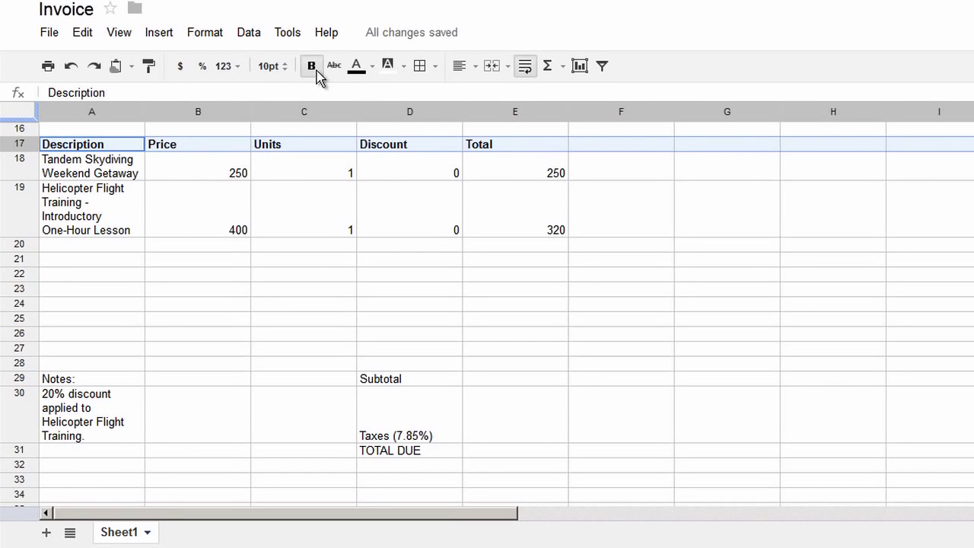
{"action": "left_click", "coordinate": [173, 217]}
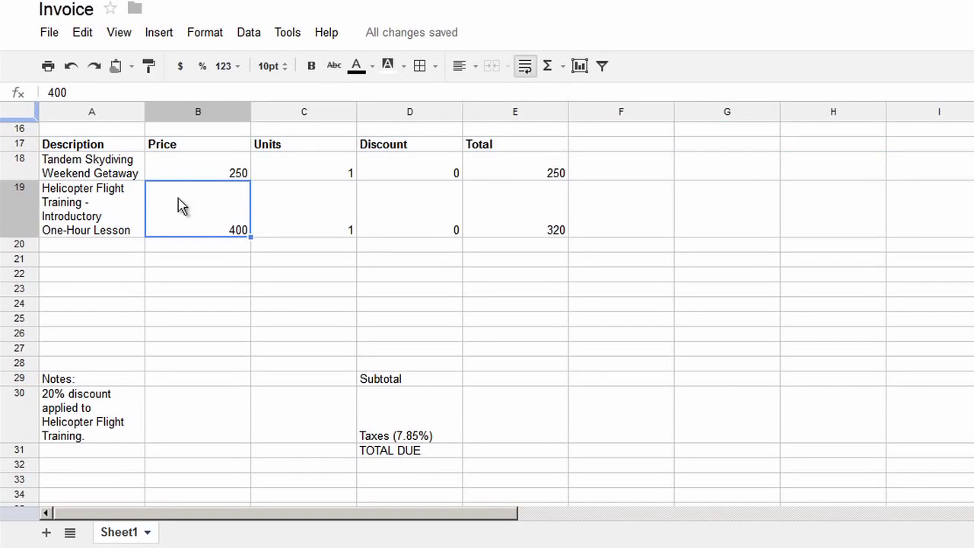
Step: Give the table header cells A17:E17 a black background and white text
{"action": "left_click", "coordinate": [109, 147]}
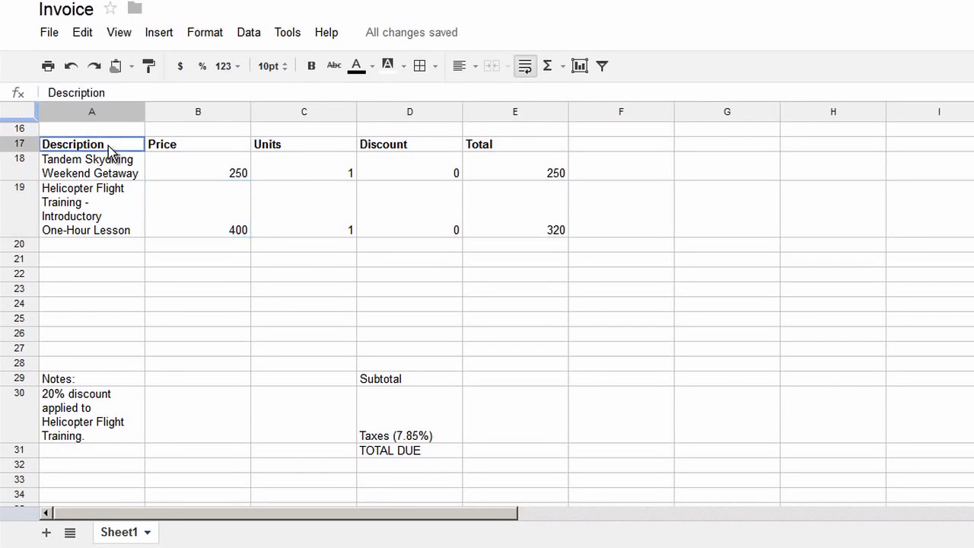
{"action": "left_click_drag", "start_coordinate": [109, 150], "coordinate": [526, 147]}
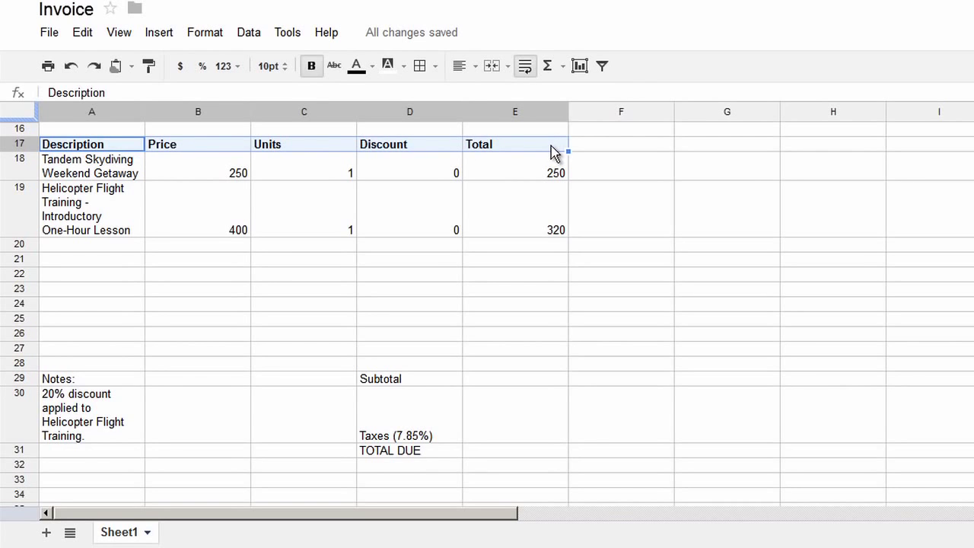
{"action": "left_click", "coordinate": [403, 69]}
{"action": "left_click", "coordinate": [396, 97]}
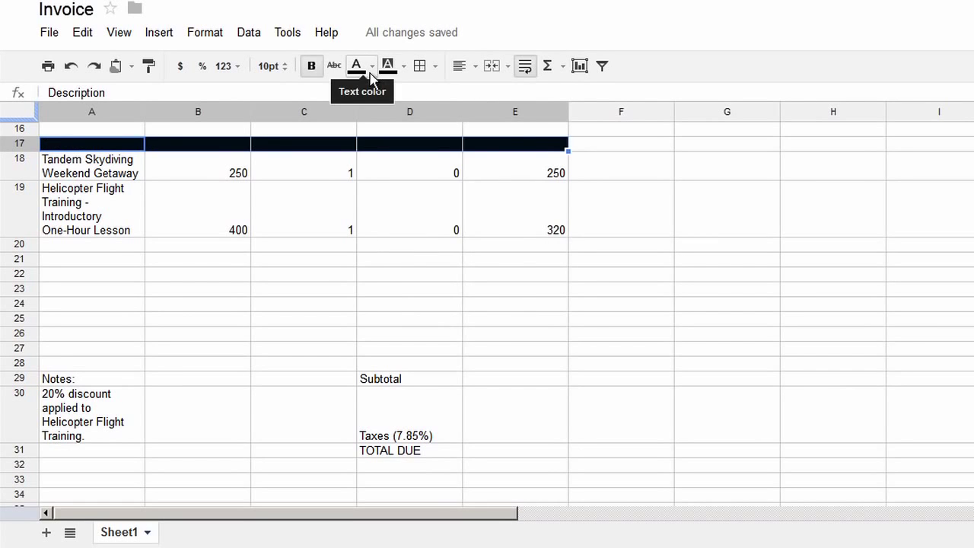
{"action": "left_click", "coordinate": [371, 73]}
{"action": "left_click", "coordinate": [507, 99]}
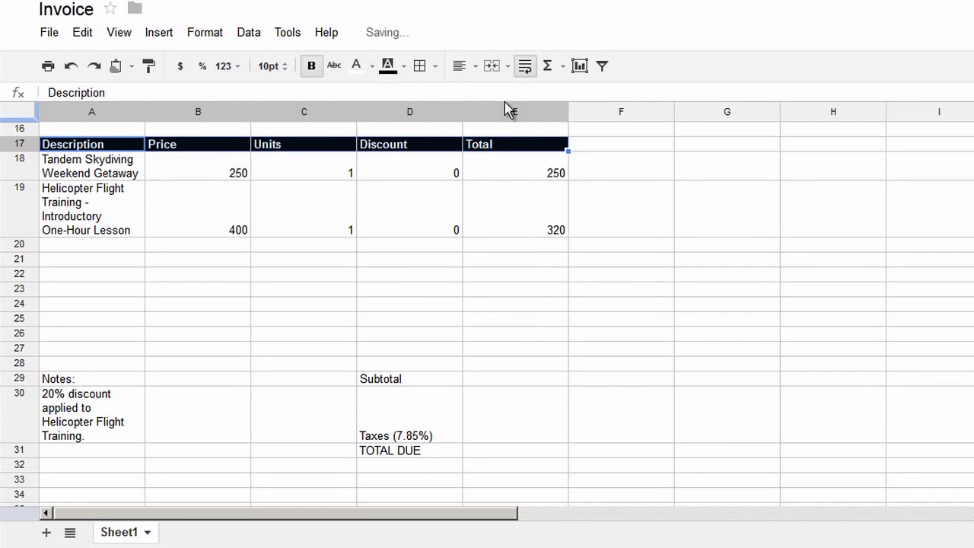
{"action": "left_click", "coordinate": [105, 177]}
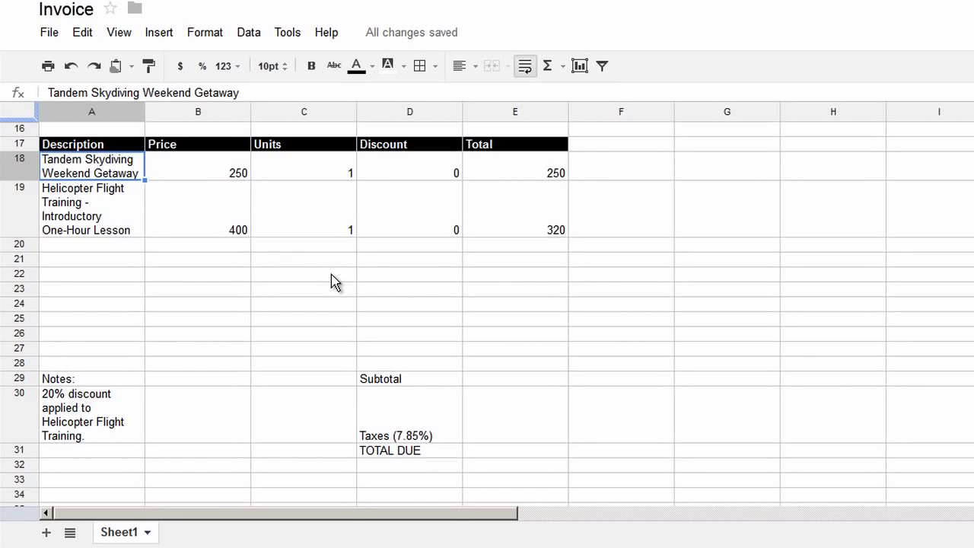
Step: Apply borders to all sides of every cell in the item table, range A17:E26
{"action": "left_click", "coordinate": [99, 144]}
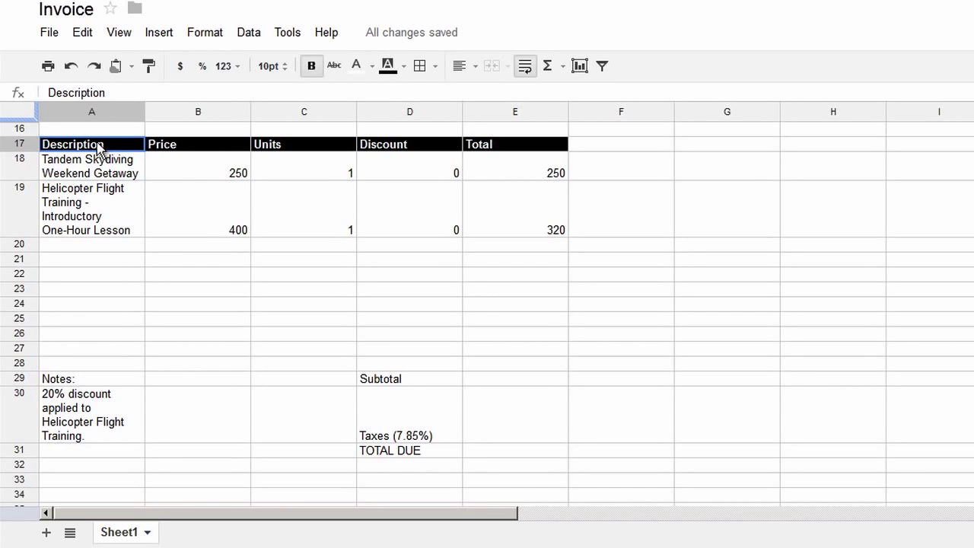
{"action": "mouse_move", "coordinate": [99, 145]}
{"action": "left_mouse_down"}
{"action": "mouse_move", "coordinate": [167, 252]}
{"action": "mouse_move", "coordinate": [291, 337]}
{"action": "mouse_move", "coordinate": [501, 341]}
{"action": "left_mouse_up"}
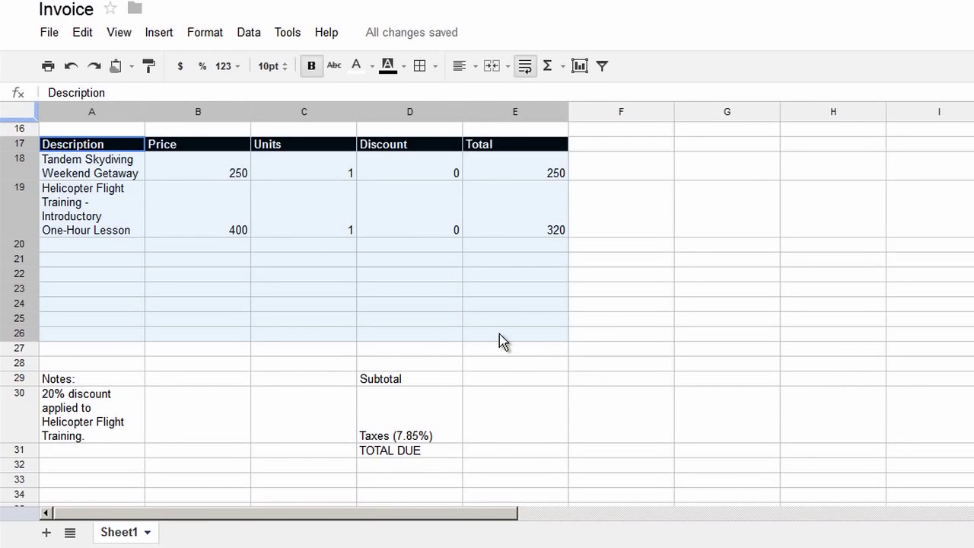
{"action": "left_click_drag", "start_coordinate": [502, 341], "coordinate": [502, 342]}
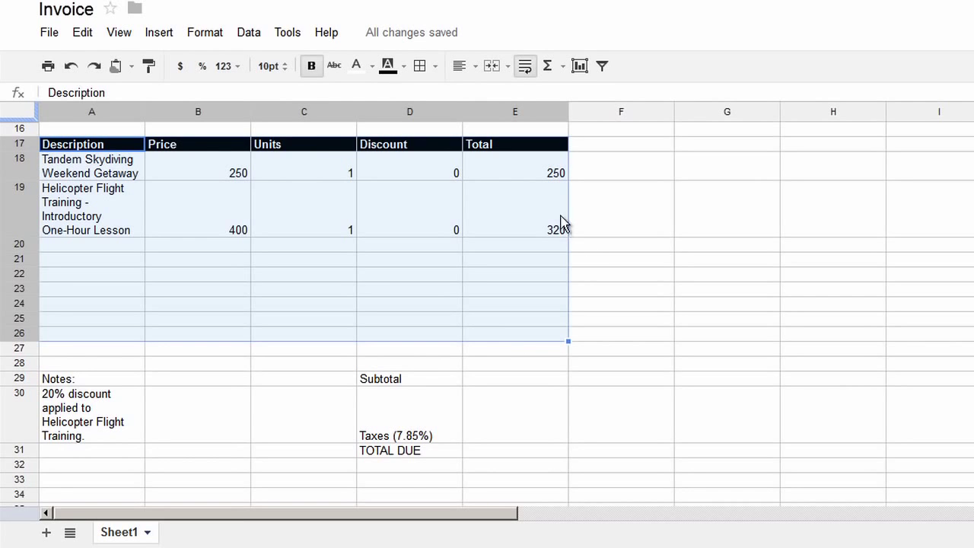
{"action": "left_click", "coordinate": [435, 68]}
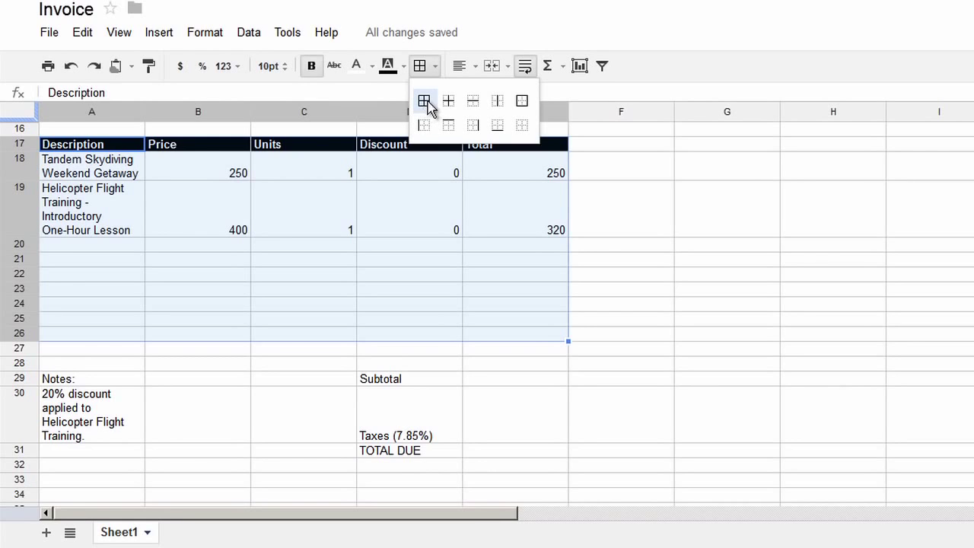
{"action": "left_click", "coordinate": [426, 105]}
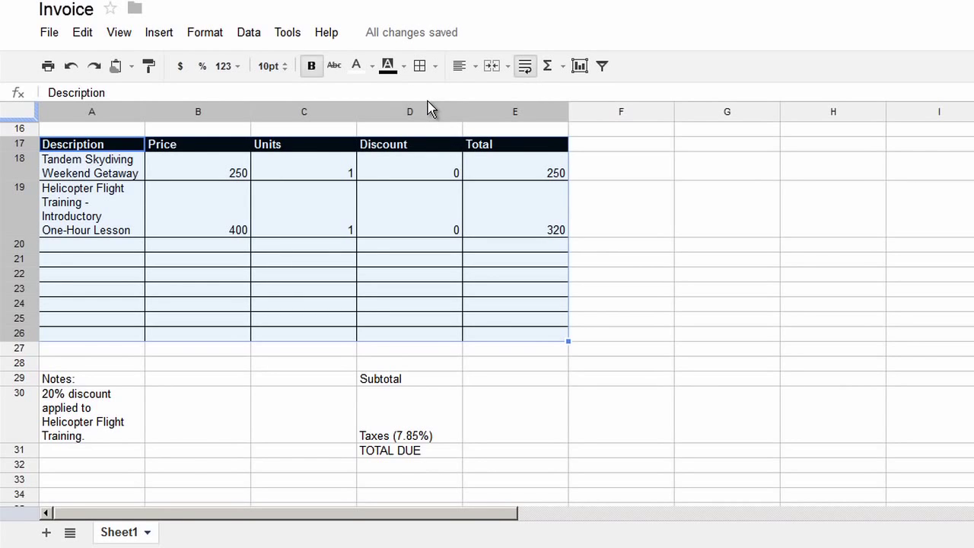
Step: Add an outer border around the notes area, range A29:A32
{"action": "left_click", "coordinate": [96, 380]}
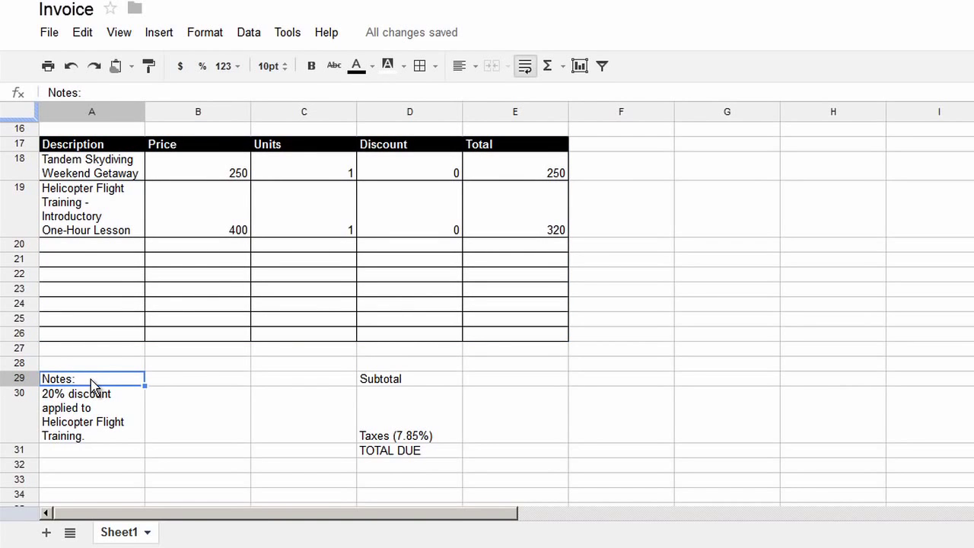
{"action": "left_click_drag", "start_coordinate": [91, 383], "coordinate": [143, 435]}
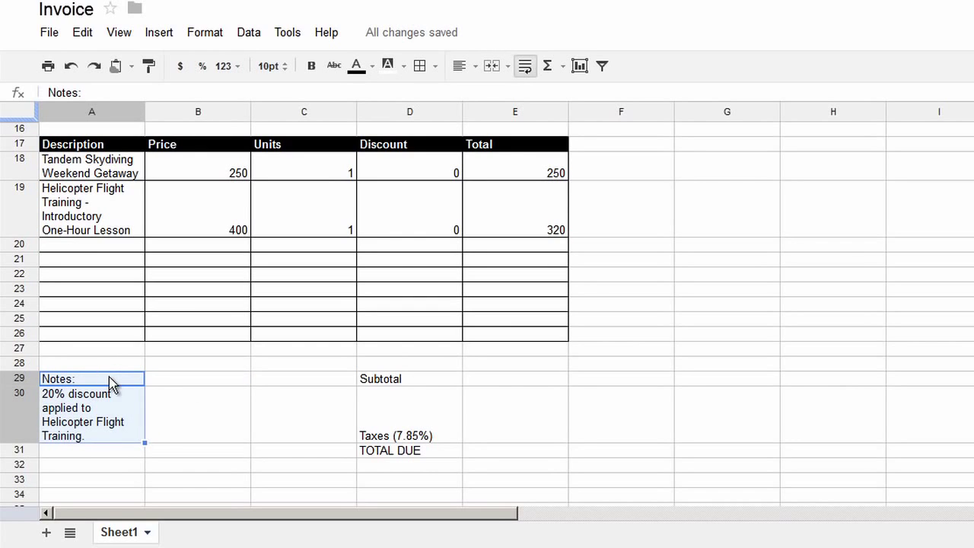
{"action": "left_click", "coordinate": [126, 385]}
{"action": "left_click_drag", "start_coordinate": [131, 387], "coordinate": [124, 471]}
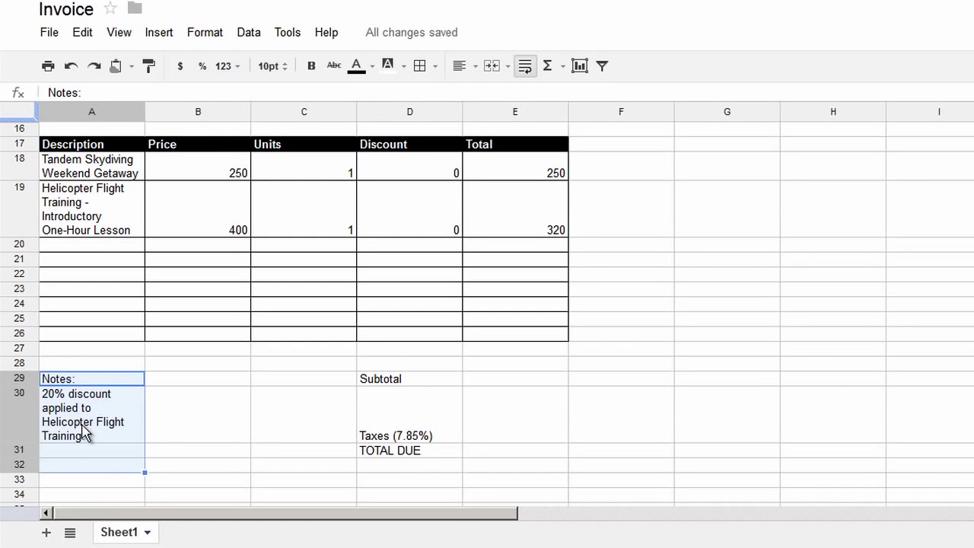
{"action": "left_click", "coordinate": [437, 69]}
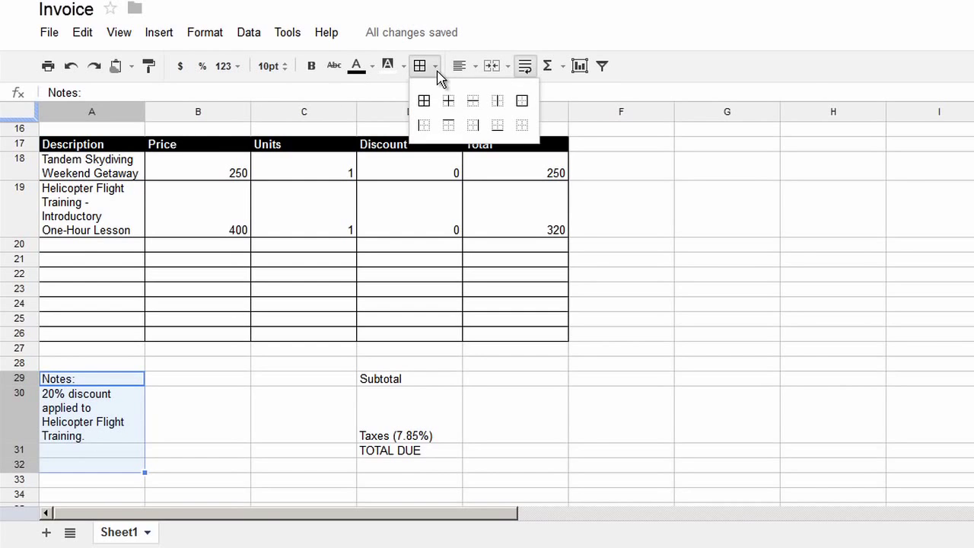
{"action": "left_click", "coordinate": [524, 102]}
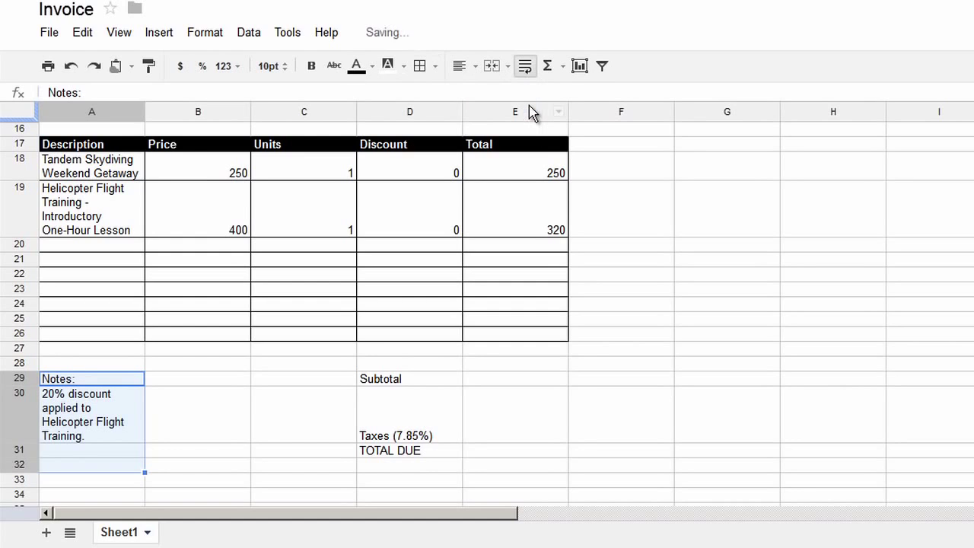
{"action": "left_click", "coordinate": [165, 423]}
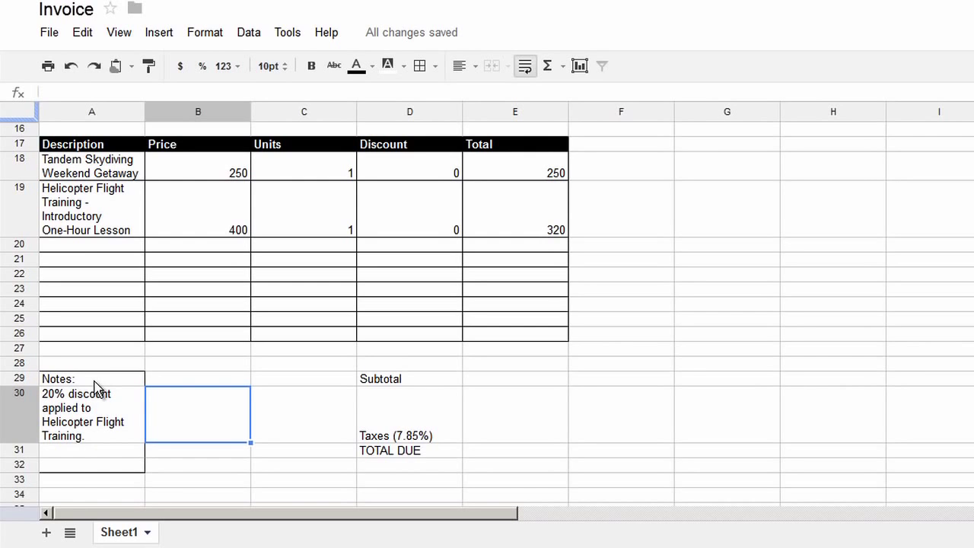
Step: Add an outer border around the TOTAL DUE cells, range D31:E31
{"action": "left_click", "coordinate": [393, 455]}
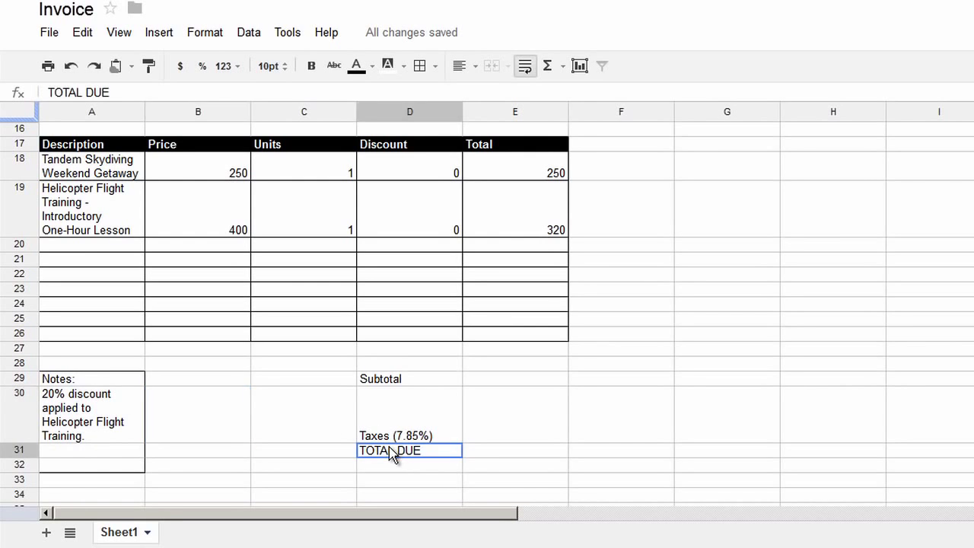
{"action": "left_click", "coordinate": [476, 453], "text": "shift"}
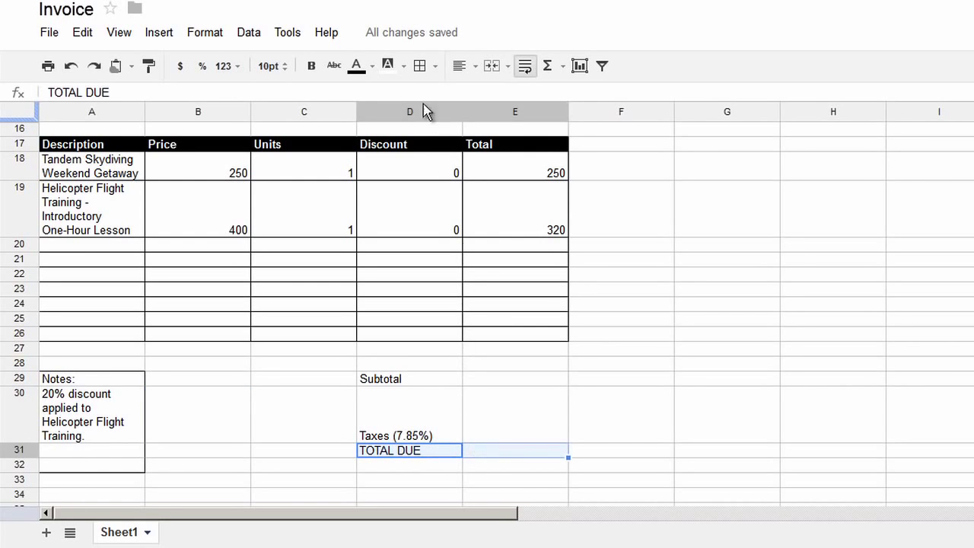
{"action": "left_click", "coordinate": [420, 66]}
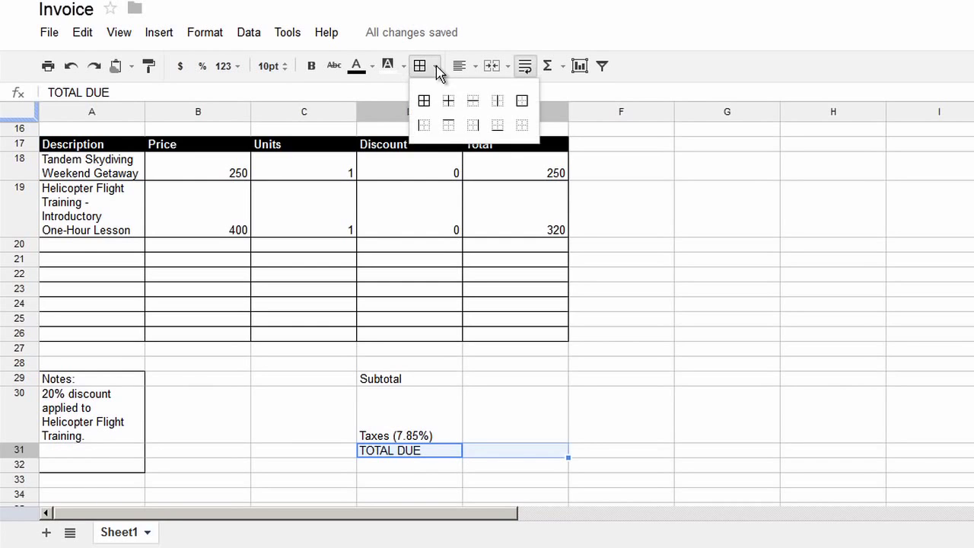
{"action": "left_click", "coordinate": [525, 101]}
{"action": "left_click", "coordinate": [268, 379]}
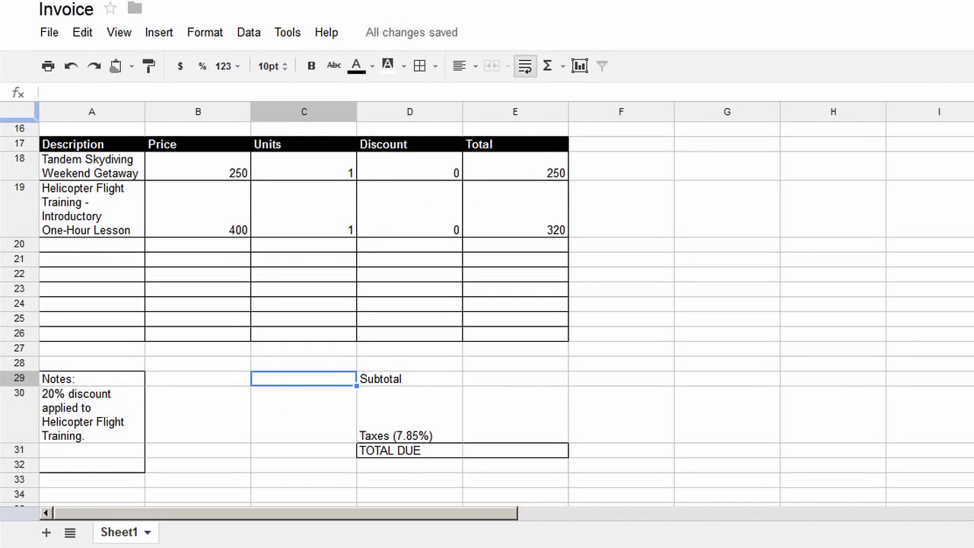
Step: Add an outer border around the invoice number, date and account block, range D6:E8
{"action": "scroll", "coordinate": [488, 315], "scroll_direction": "up", "scroll_amount": 5}
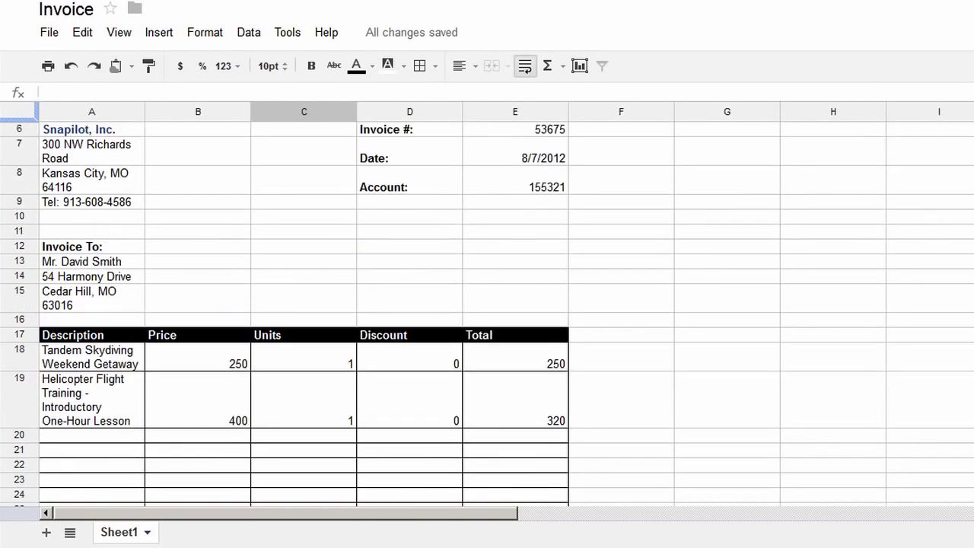
{"action": "scroll", "coordinate": [951, 196], "scroll_direction": "up", "scroll_amount": 3}
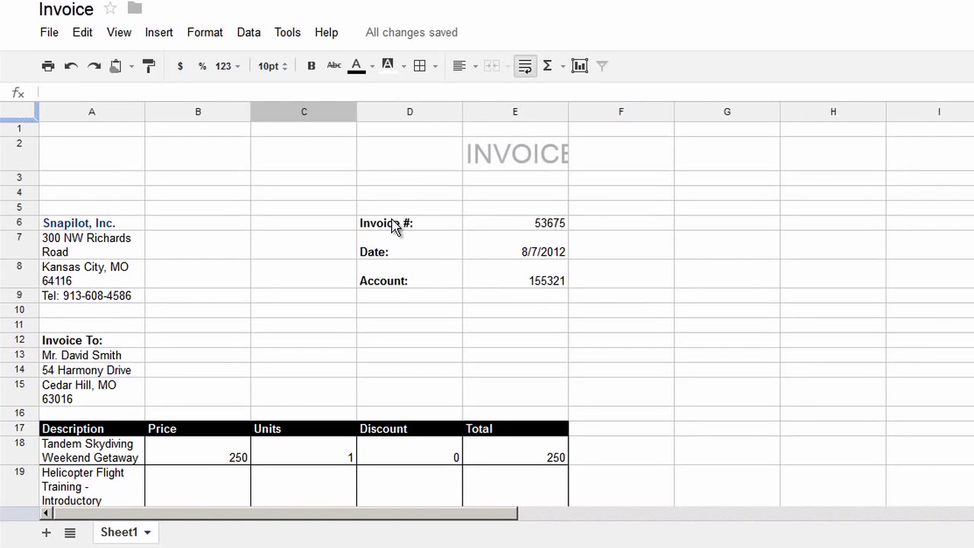
{"action": "left_click_drag", "start_coordinate": [392, 223], "coordinate": [567, 282]}
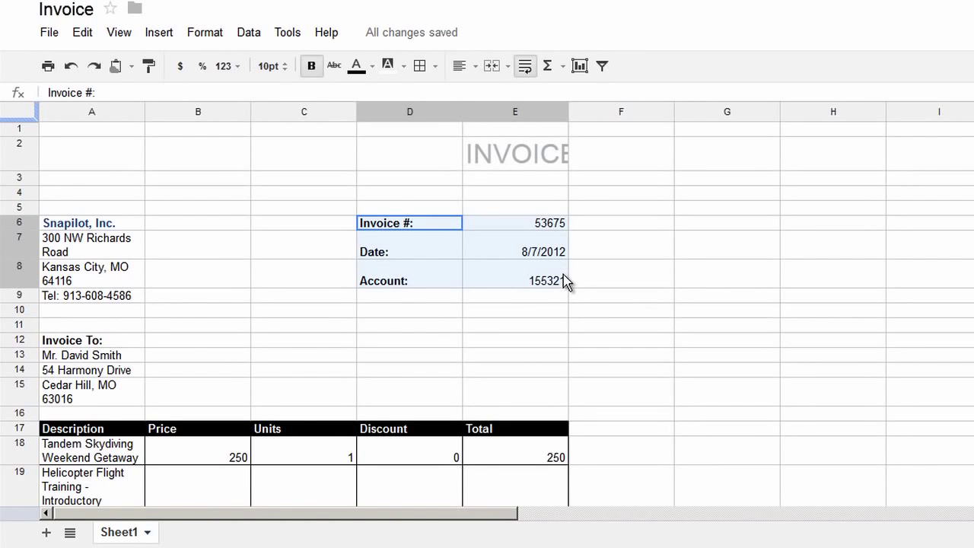
{"action": "left_click", "coordinate": [423, 67]}
{"action": "left_click", "coordinate": [523, 102]}
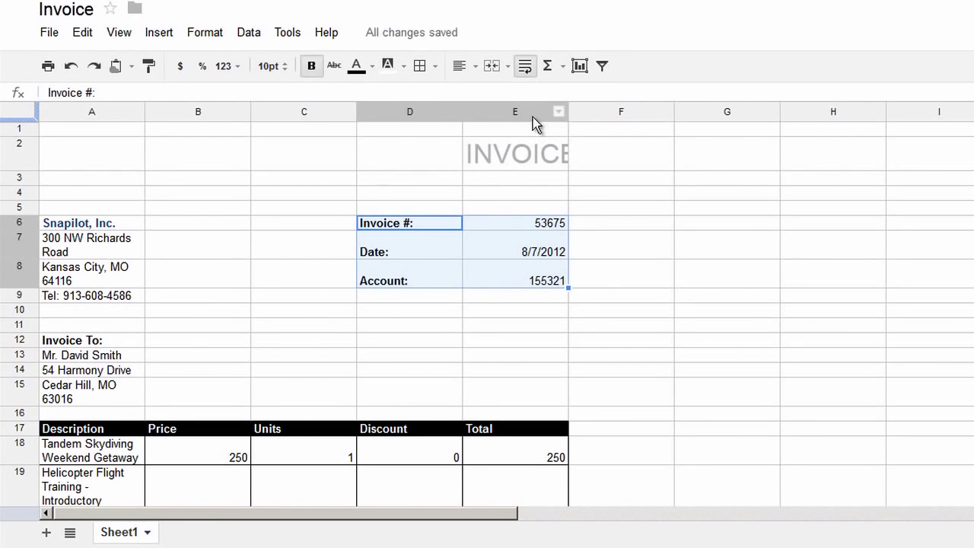
{"action": "left_click", "coordinate": [249, 358]}
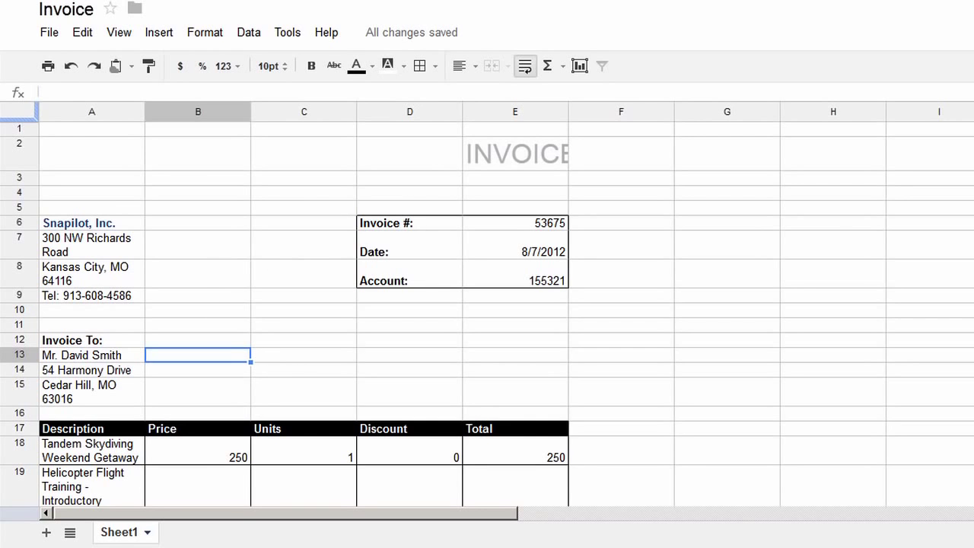
Step: Give the first item row, range A18:E18, a light gray background
{"action": "scroll", "coordinate": [487, 315], "scroll_direction": "down", "scroll_amount": 5}
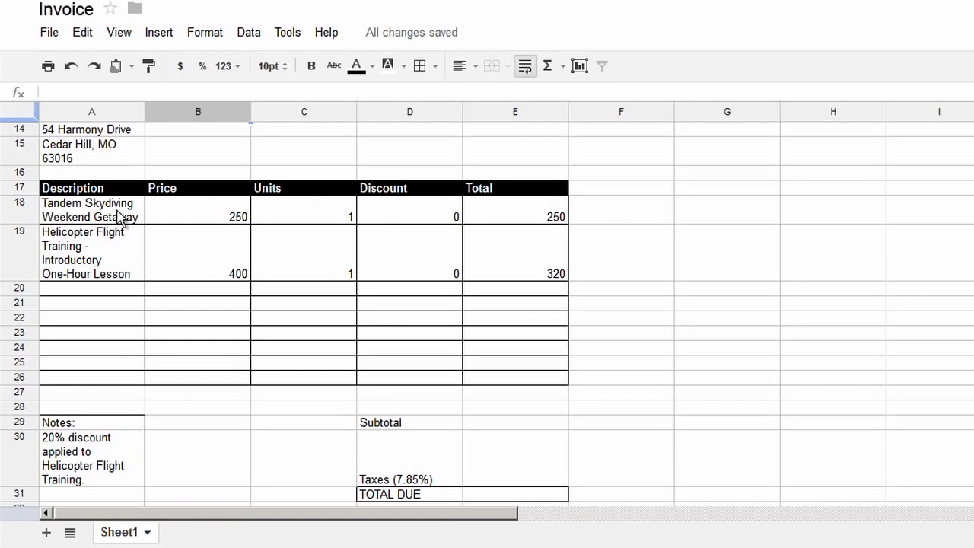
{"action": "left_click_drag", "start_coordinate": [109, 213], "coordinate": [517, 218]}
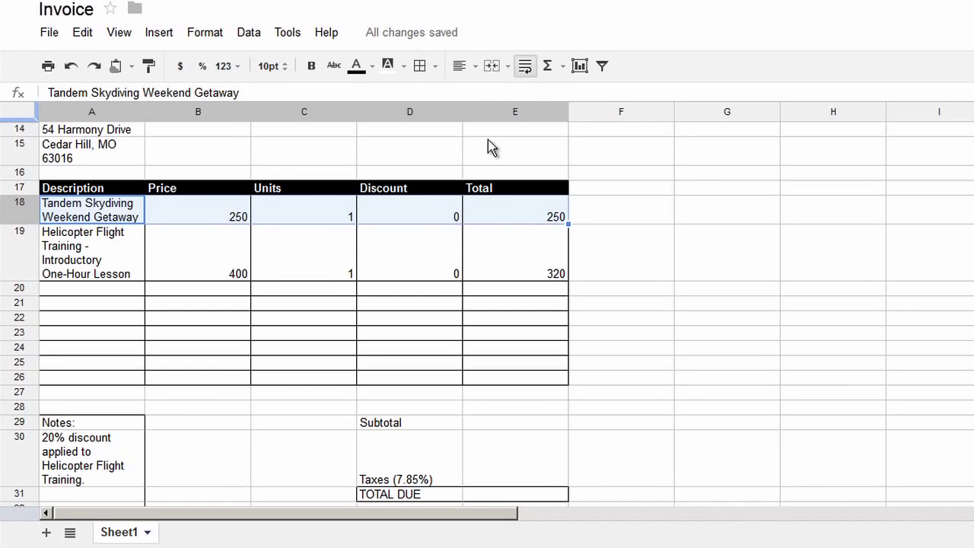
{"action": "left_click", "coordinate": [403, 67]}
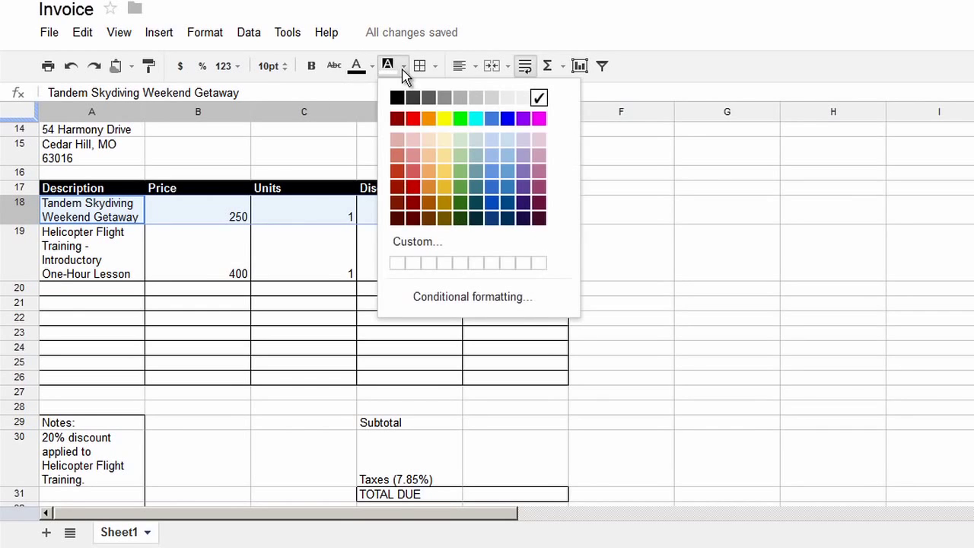
{"action": "left_click", "coordinate": [475, 102]}
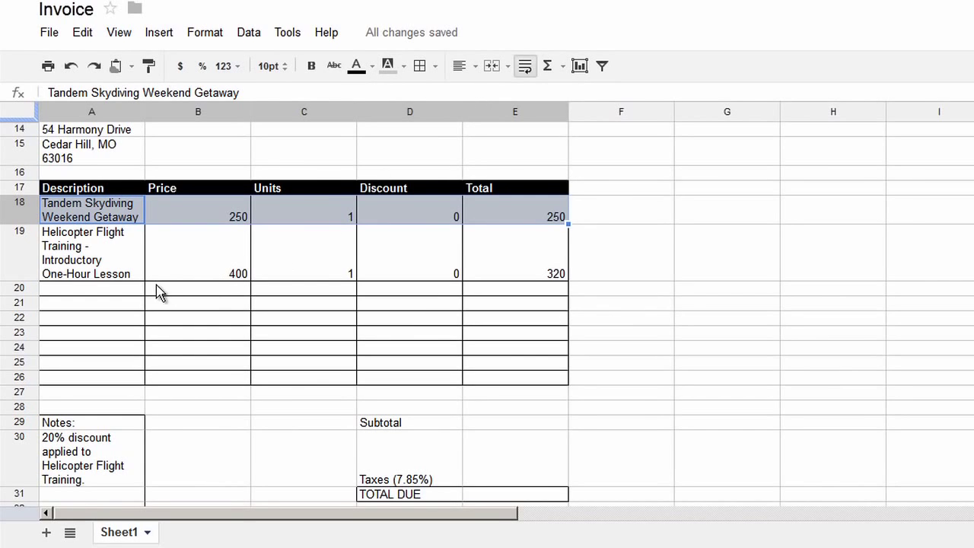
{"action": "left_click", "coordinate": [124, 289]}
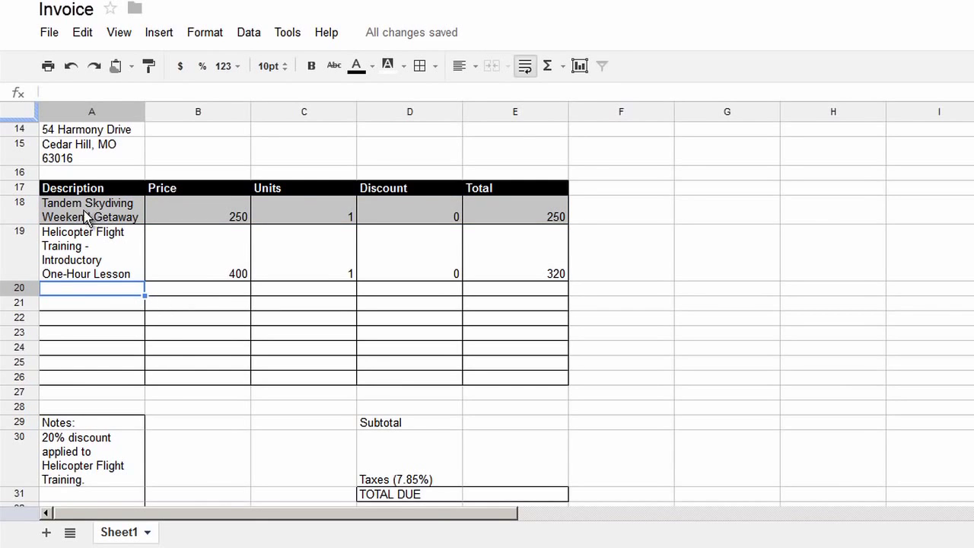
Step: Copy the gray formatting of A18:E18 with Paint format to columns A to E of rows 20, 22, 24 and 26
{"action": "left_click_drag", "start_coordinate": [84, 218], "coordinate": [475, 218]}
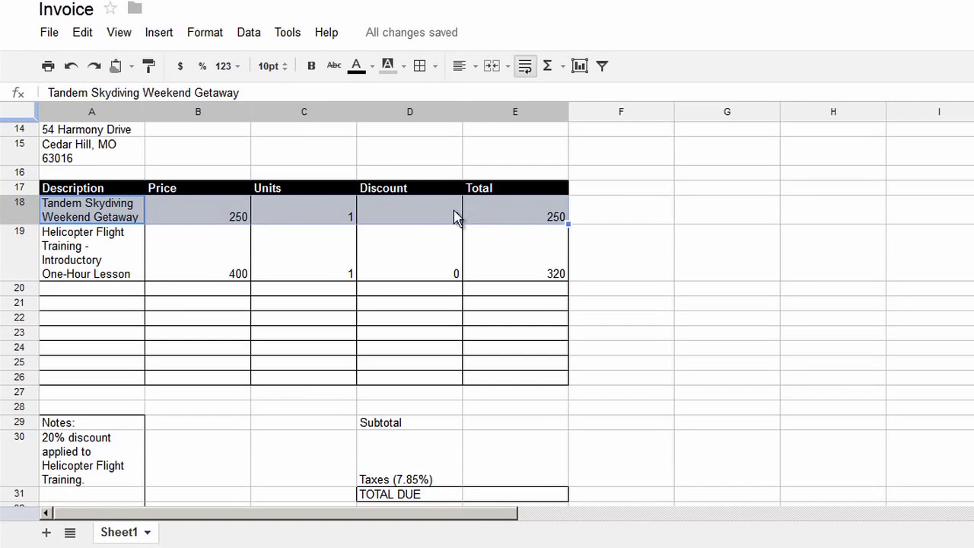
{"action": "left_click", "coordinate": [151, 69]}
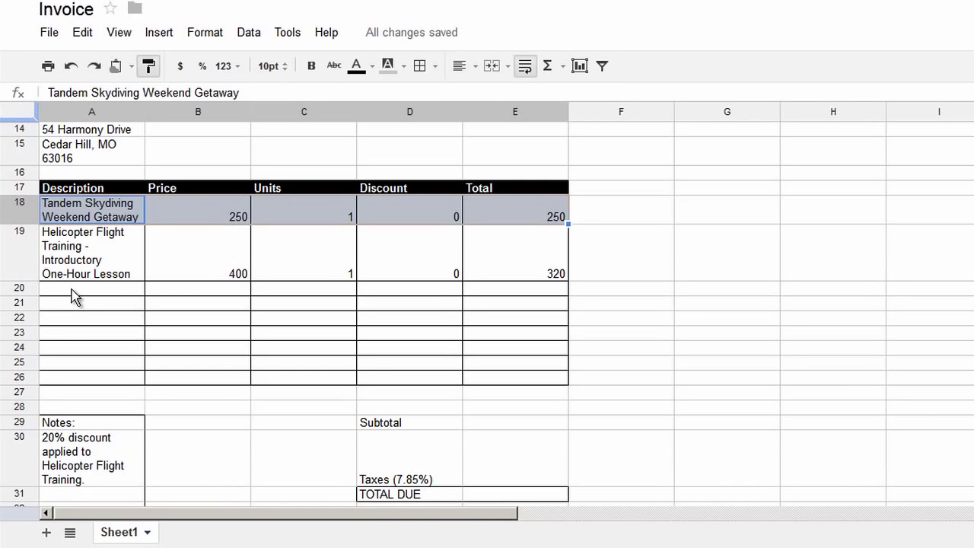
{"action": "mouse_move", "coordinate": [80, 293]}
{"action": "left_mouse_down"}
{"action": "mouse_move", "coordinate": [213, 285]}
{"action": "mouse_move", "coordinate": [485, 293]}
{"action": "left_mouse_up"}
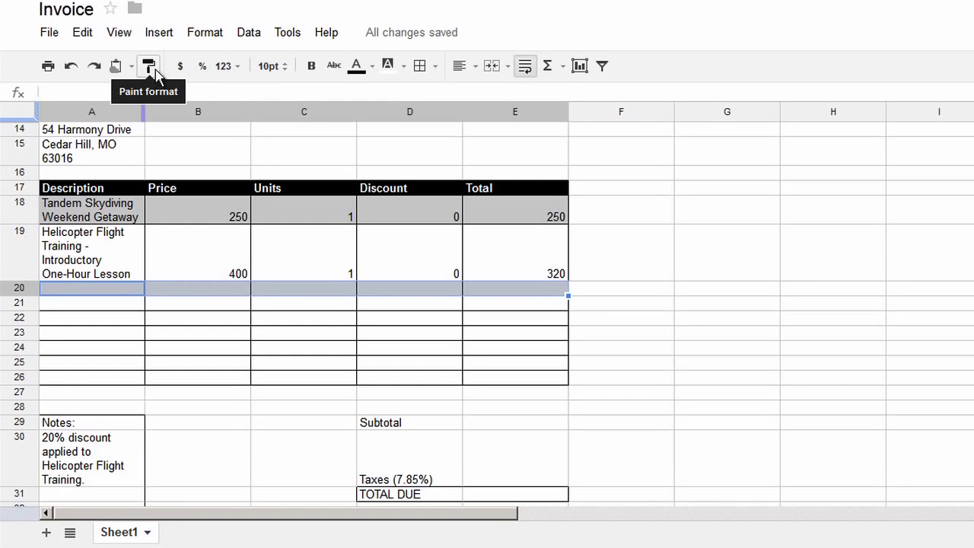
{"action": "left_click", "coordinate": [153, 72]}
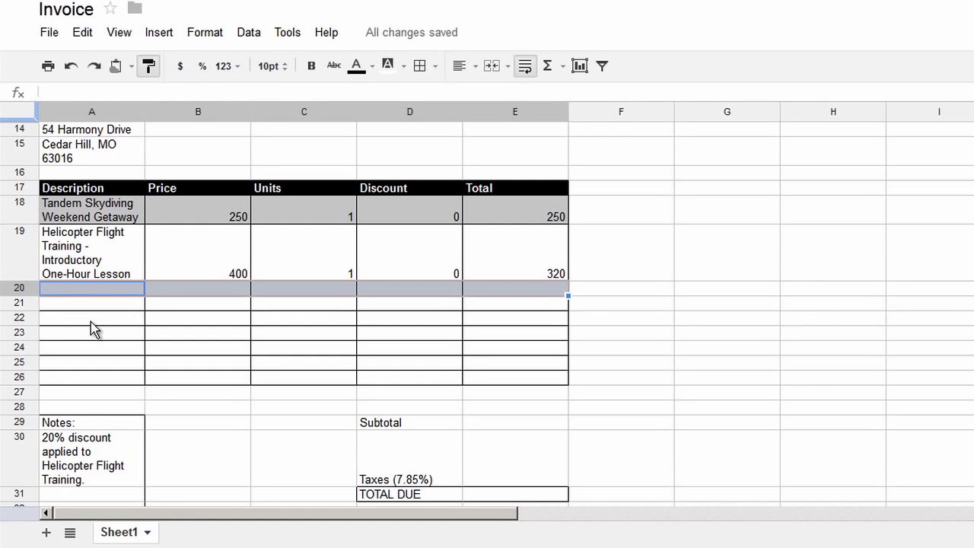
{"action": "left_click_drag", "start_coordinate": [85, 320], "coordinate": [501, 325]}
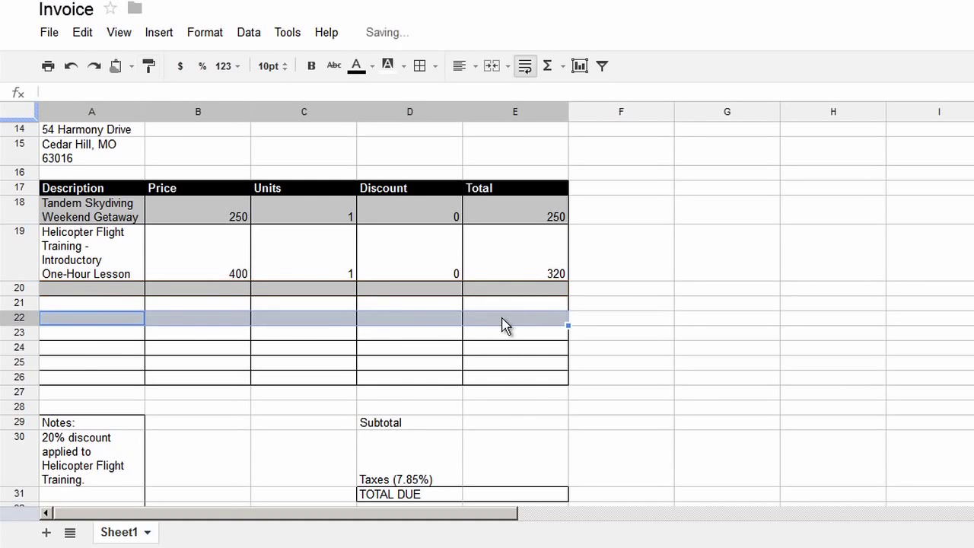
{"action": "left_click", "coordinate": [152, 70]}
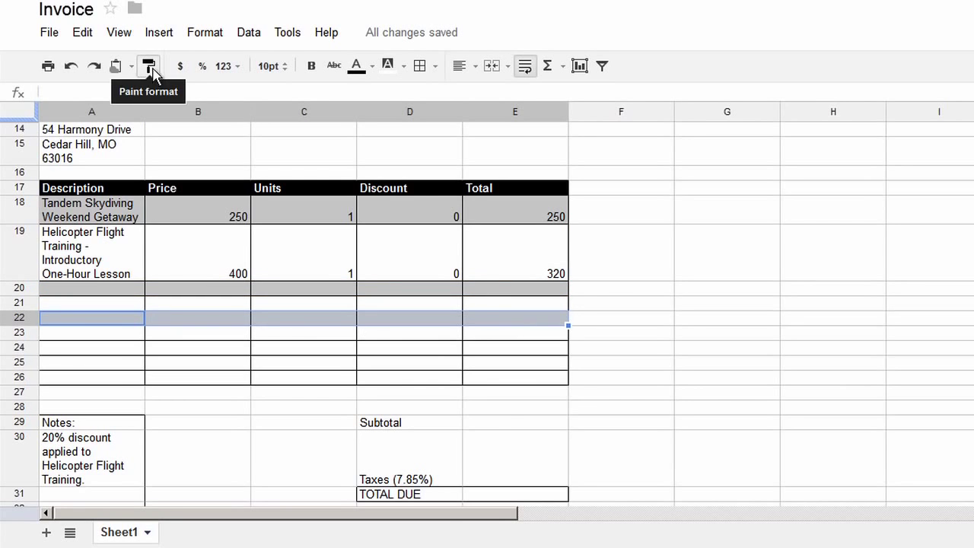
{"action": "left_click_drag", "start_coordinate": [85, 351], "coordinate": [482, 350]}
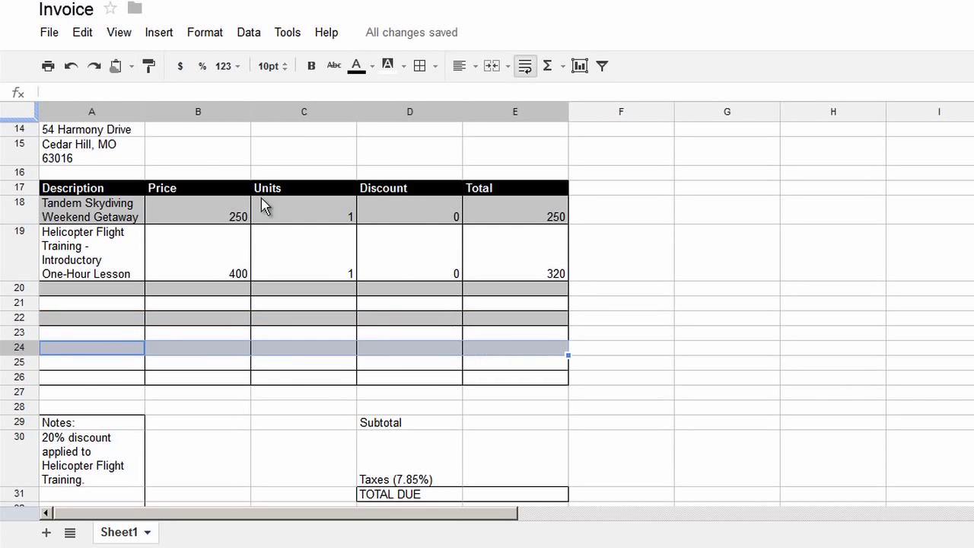
{"action": "left_click", "coordinate": [147, 67]}
{"action": "left_click_drag", "start_coordinate": [106, 379], "coordinate": [492, 377]}
{"action": "left_click", "coordinate": [249, 410]}
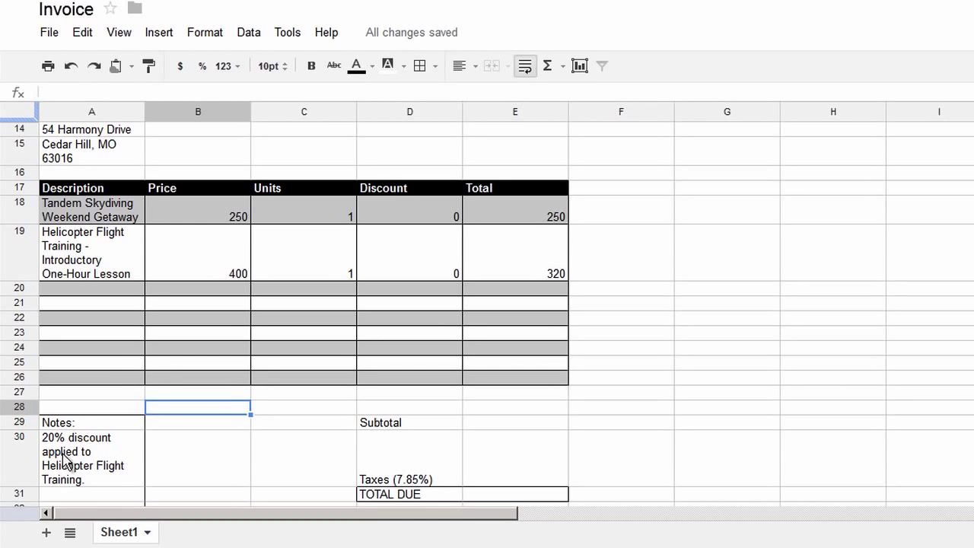
Step: Format the Price cells B18:B26 as currency with two decimals ($1,000.12)
{"action": "scroll", "coordinate": [173, 336], "scroll_direction": "up", "scroll_amount": 3}
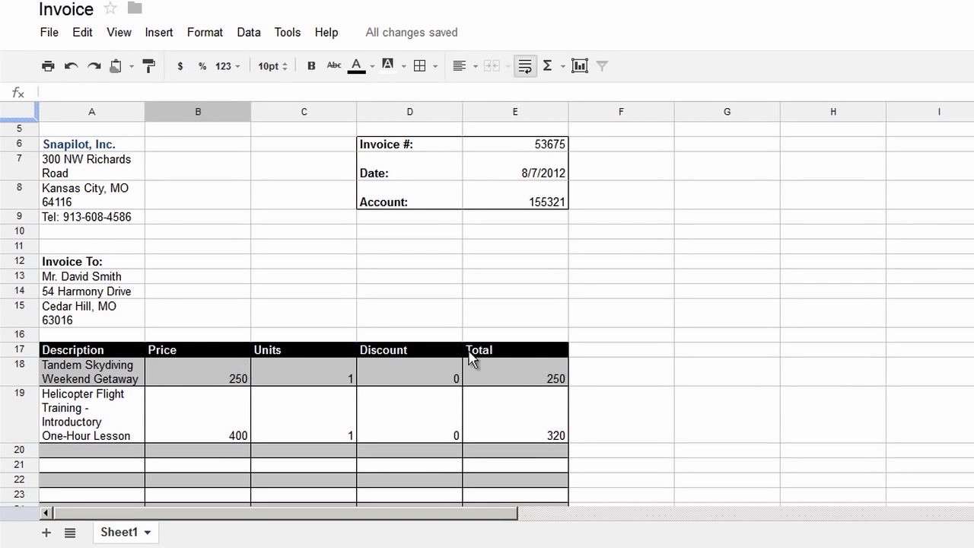
{"action": "scroll", "coordinate": [350, 221], "scroll_direction": "down", "scroll_amount": 3}
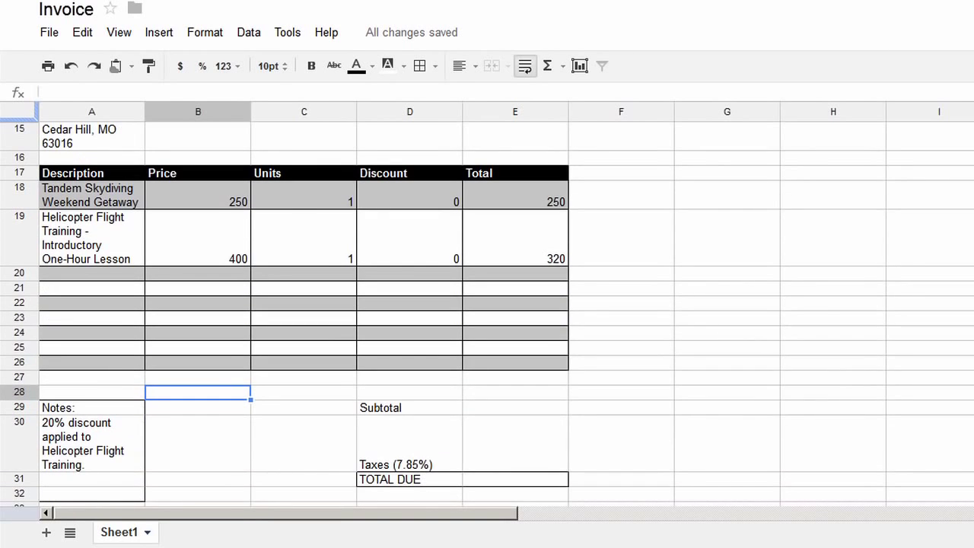
{"action": "left_click", "coordinate": [216, 205]}
{"action": "left_click_drag", "start_coordinate": [217, 205], "coordinate": [207, 365]}
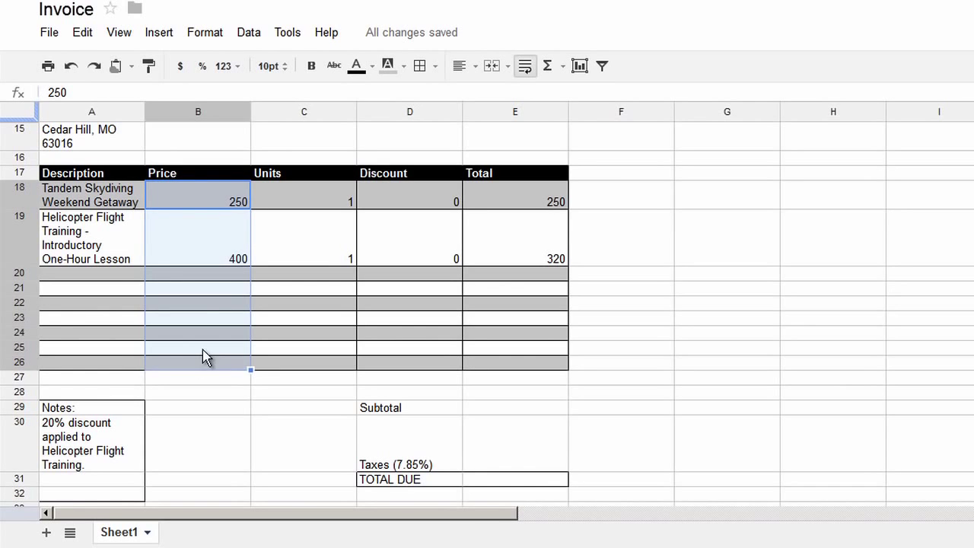
{"action": "left_click", "coordinate": [205, 32]}
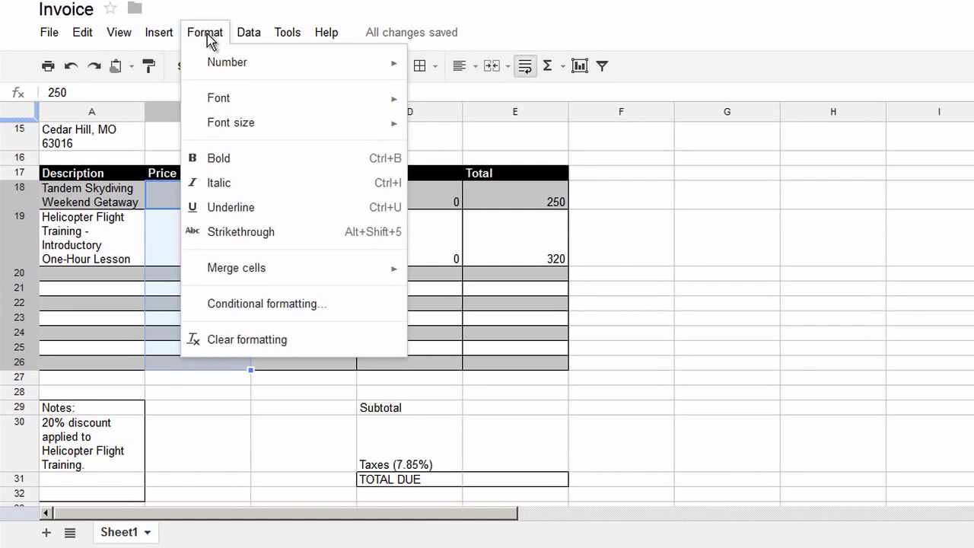
{"action": "mouse_move", "coordinate": [239, 65]}
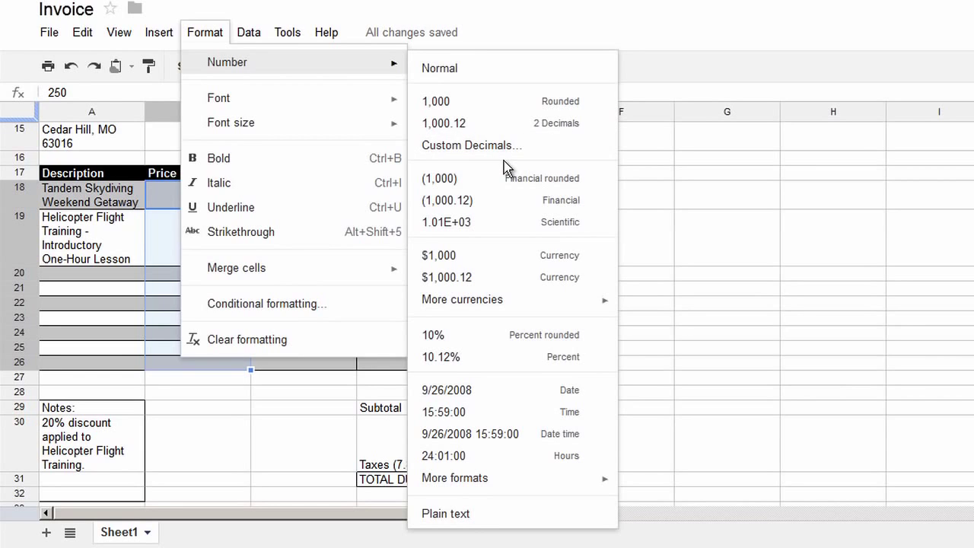
{"action": "left_click", "coordinate": [483, 285]}
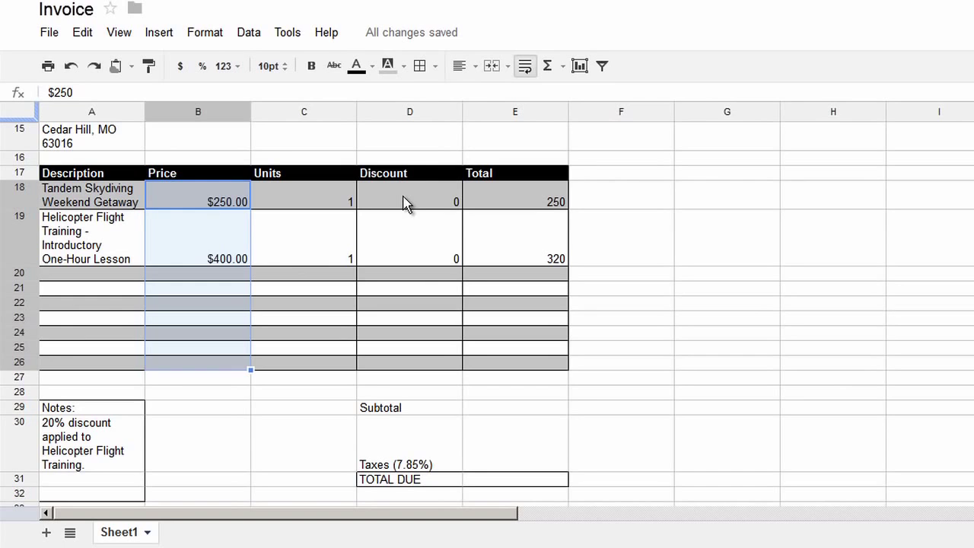
Step: Format the Discount and Total cells D18:E26 as currency with two decimals ($1,000.12)
{"action": "left_click_drag", "start_coordinate": [406, 204], "coordinate": [513, 367]}
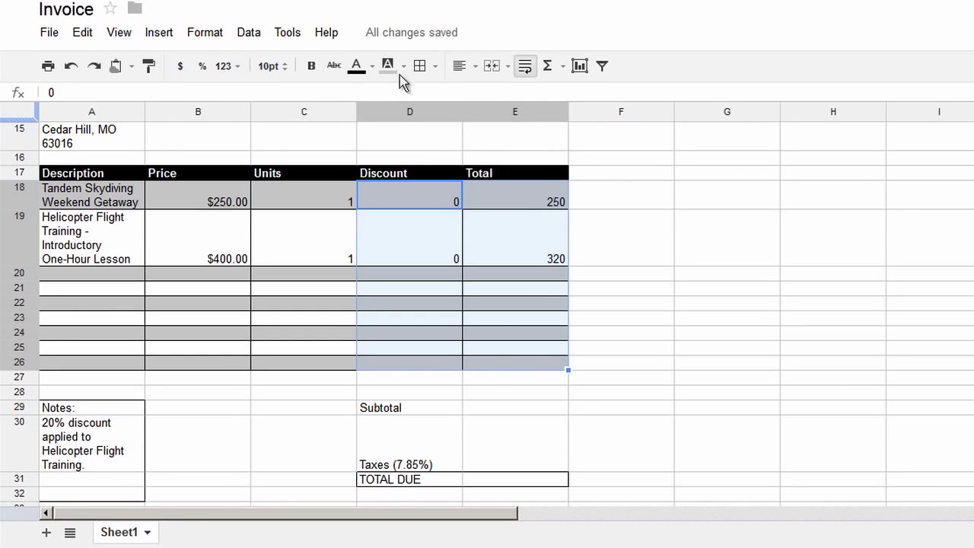
{"action": "left_click", "coordinate": [197, 34]}
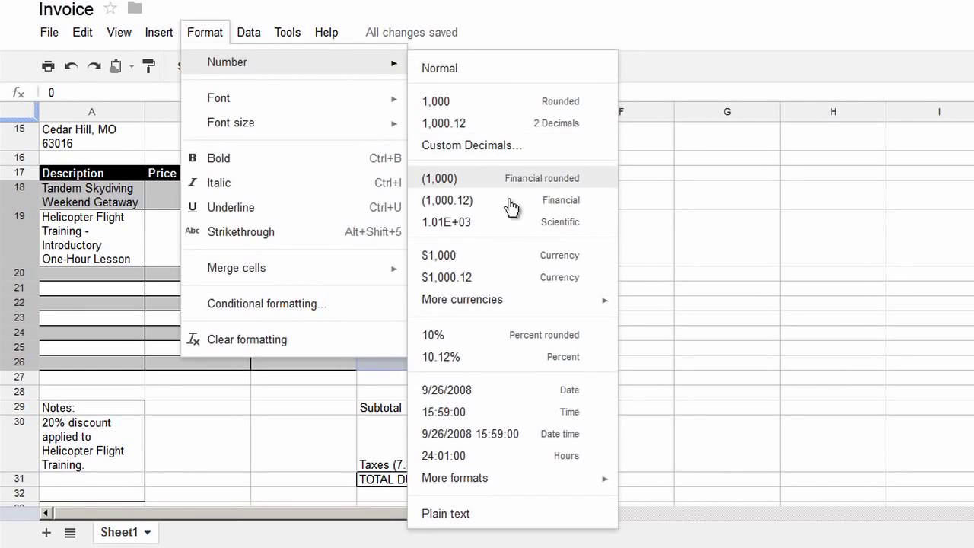
{"action": "left_click", "coordinate": [493, 284]}
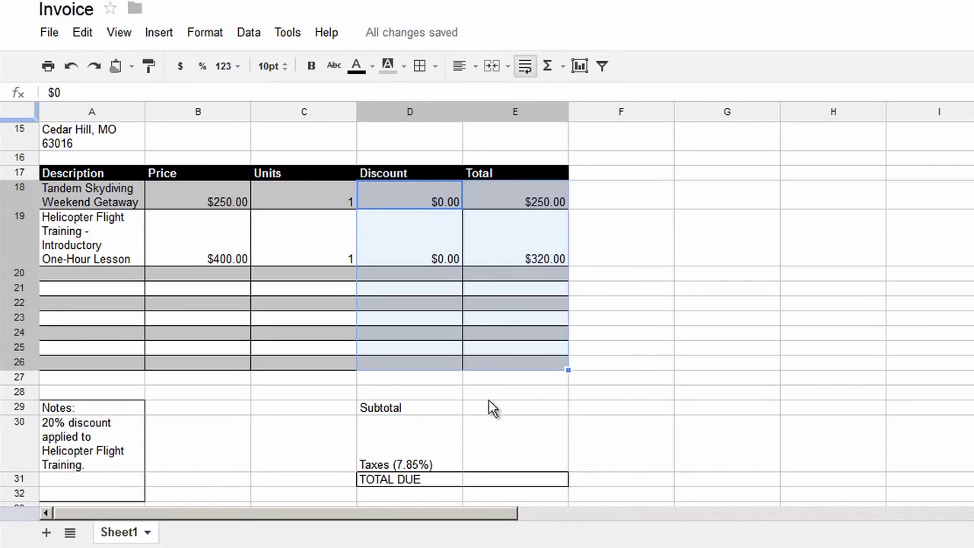
{"action": "left_click", "coordinate": [286, 411]}
Step: Format the Subtotal, Taxes and TOTAL DUE amount cells E29:E31 as currency with two decimals ($1,000.12)
{"action": "scroll", "coordinate": [522, 363], "scroll_direction": "down", "scroll_amount": 2}
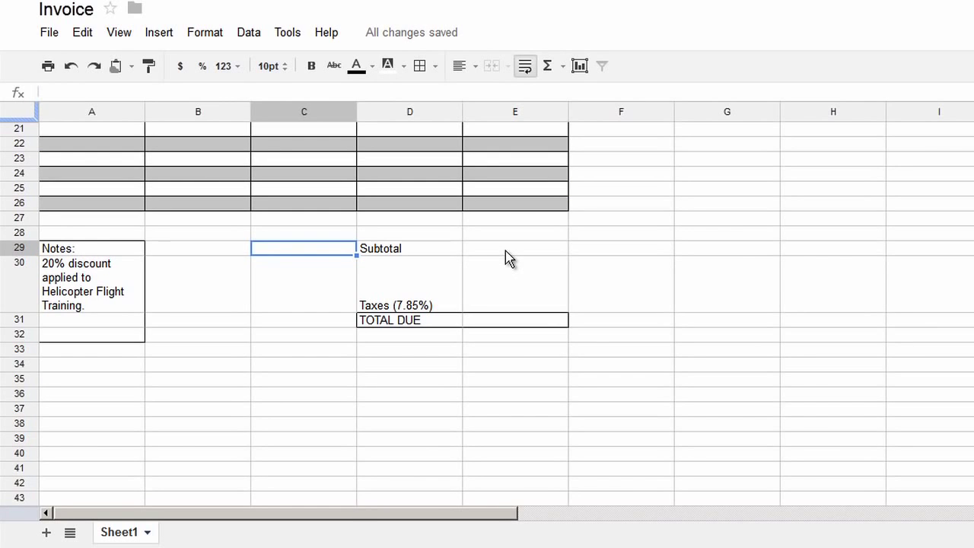
{"action": "left_click_drag", "start_coordinate": [509, 256], "coordinate": [510, 326]}
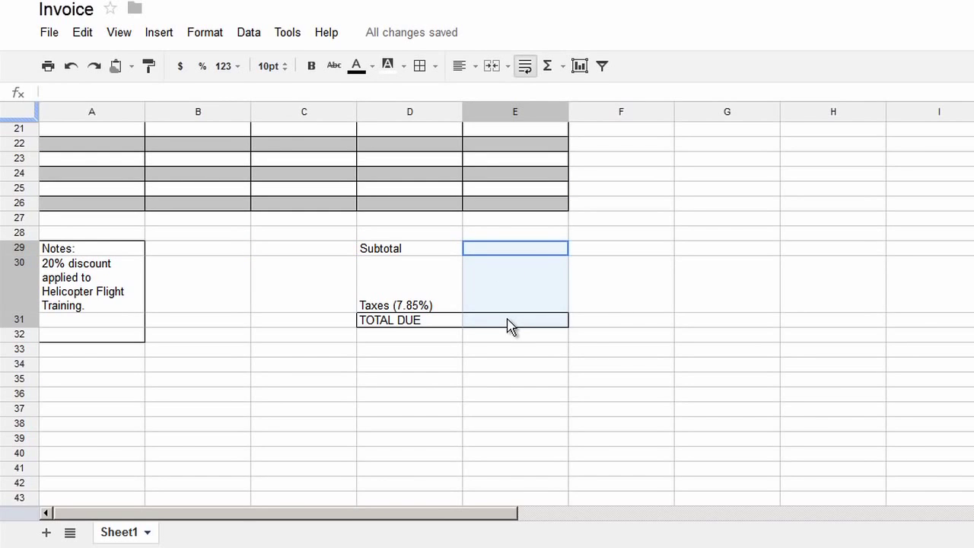
{"action": "left_click", "coordinate": [202, 34]}
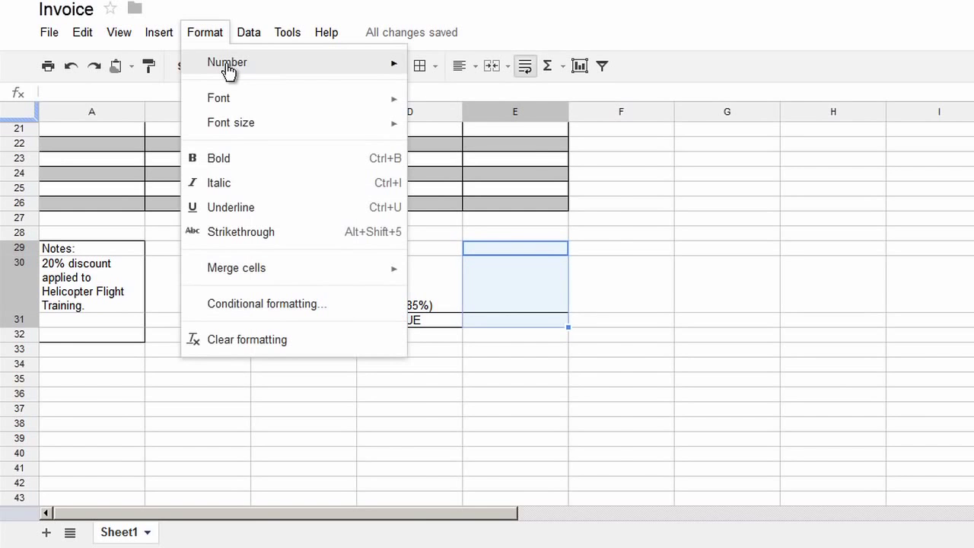
{"action": "mouse_move", "coordinate": [229, 70]}
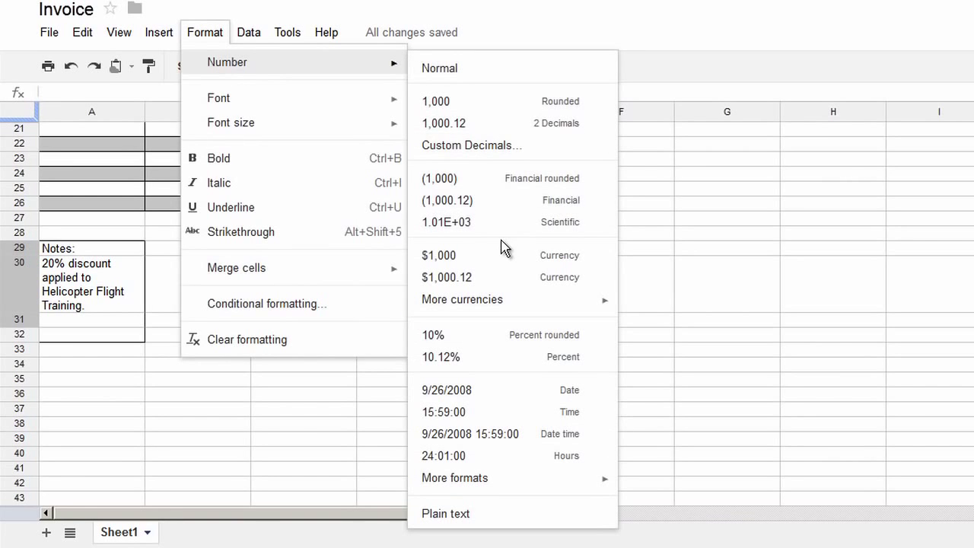
{"action": "left_click", "coordinate": [523, 279]}
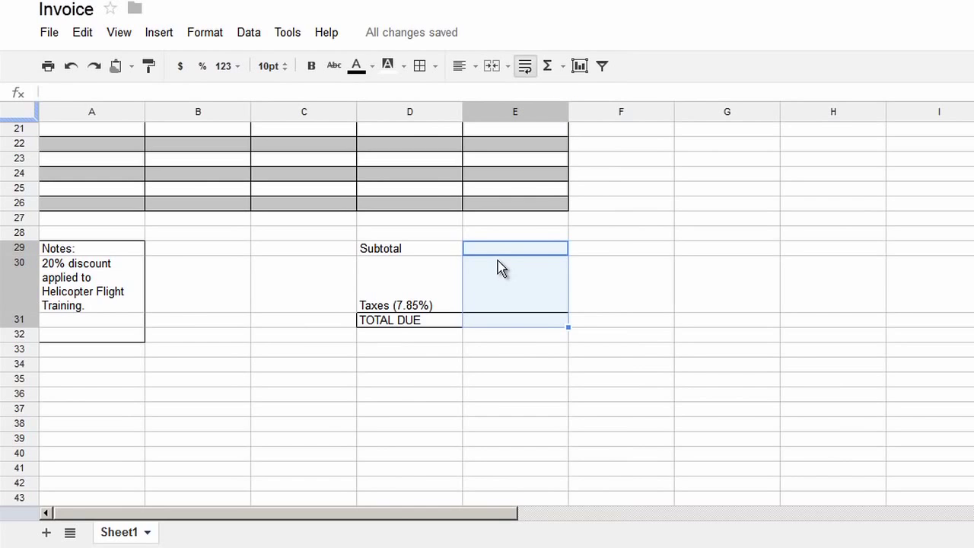
Step: Enter 55.22 in the Subtotal cell E29 to test its currency format, and clear the cell again
{"action": "key", "text": "Right"}
{"action": "key", "text": "Left"}
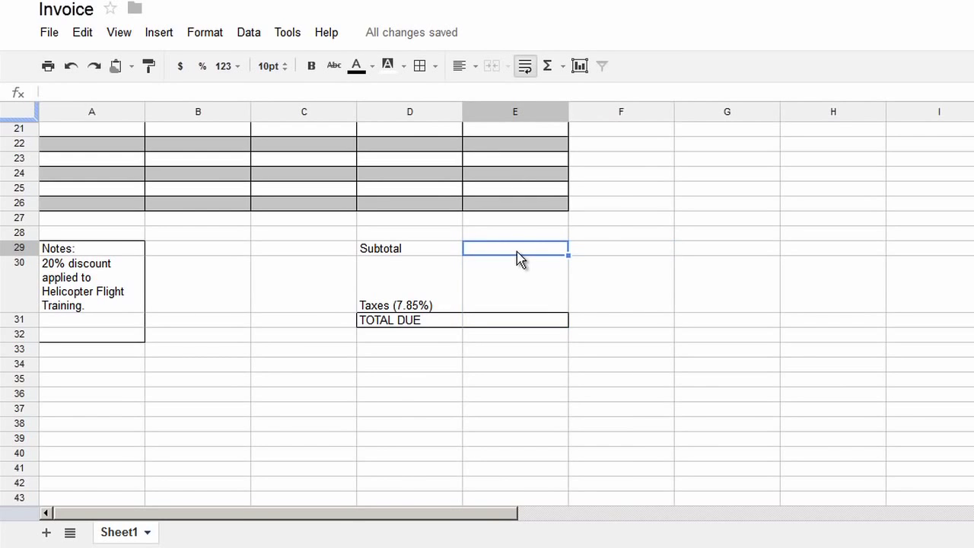
{"action": "type", "text": "55.22"}
{"action": "key", "text": "Return"}
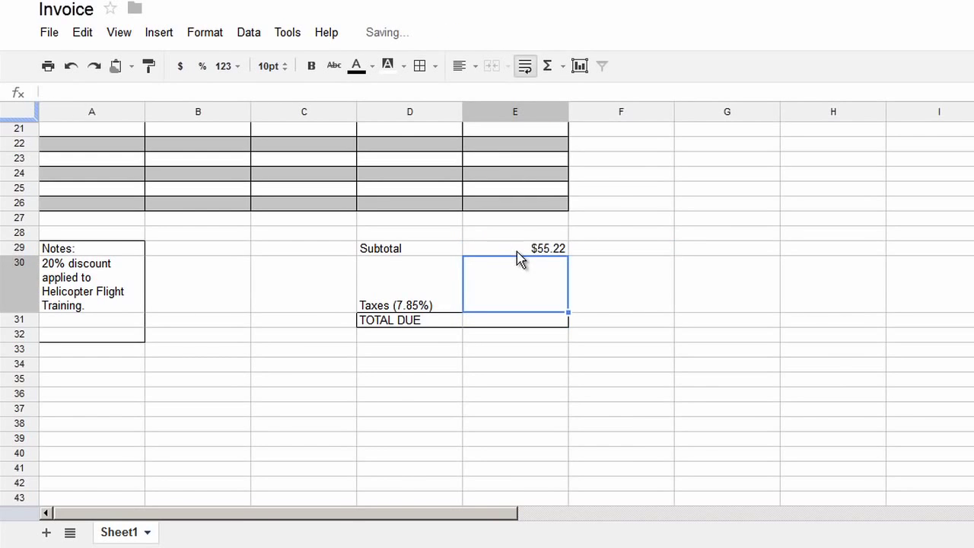
{"action": "left_click", "coordinate": [517, 251]}
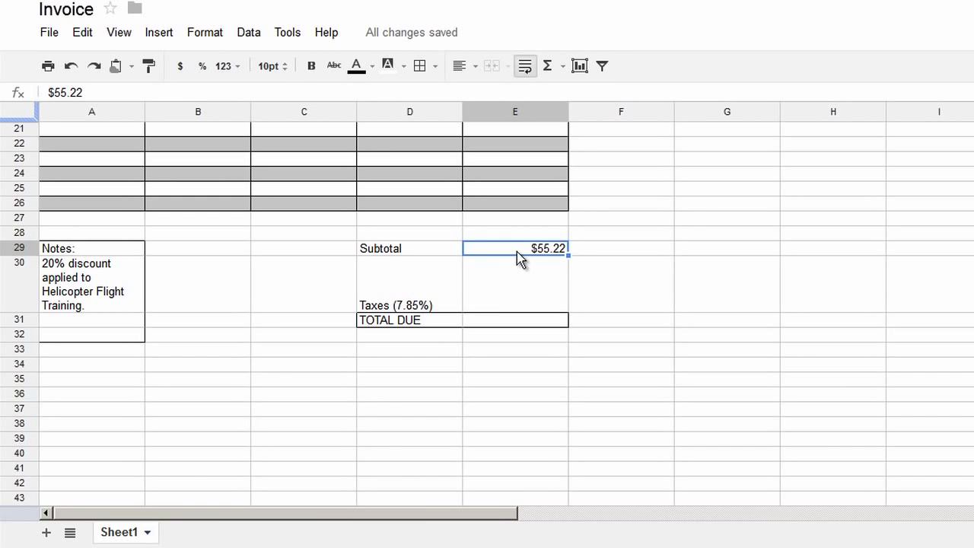
{"action": "key", "text": "Delete"}
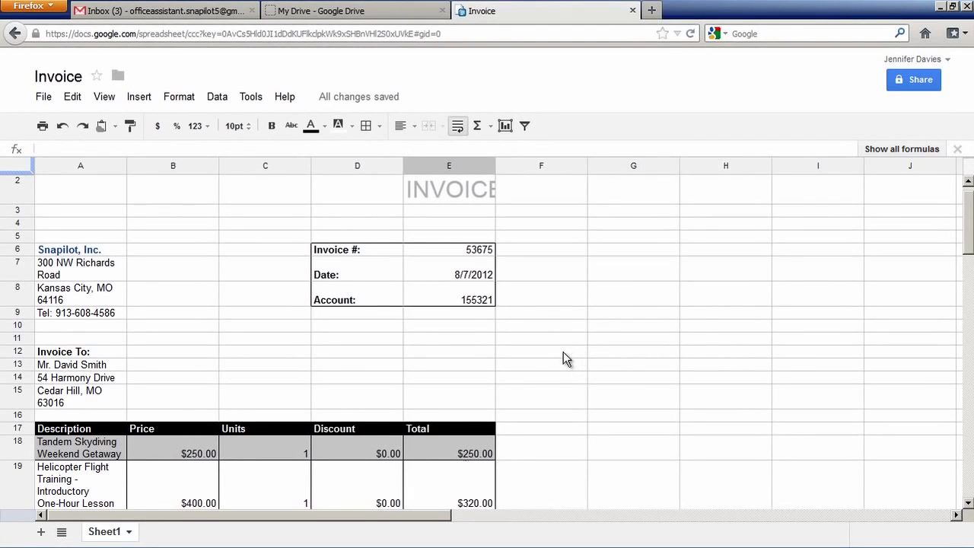